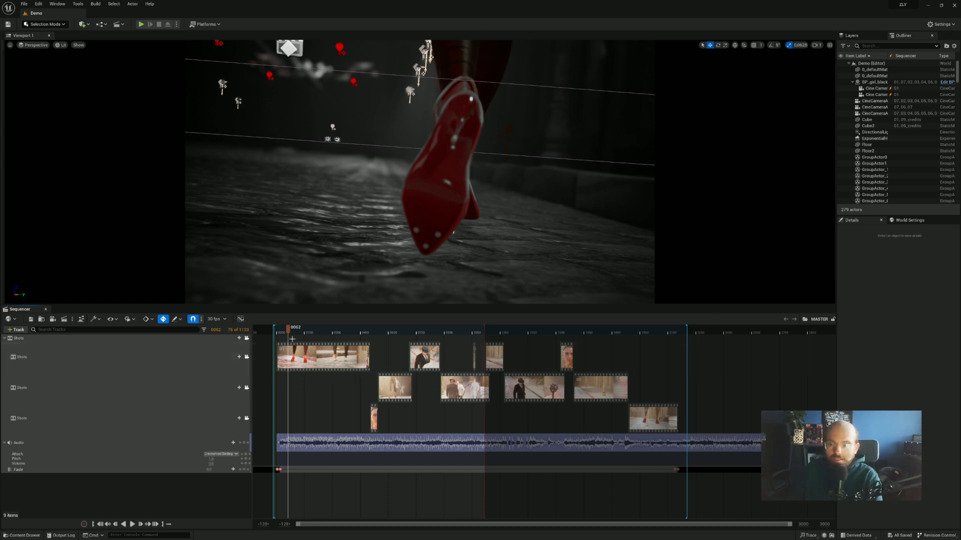
# Scrub through the opening shot of the MASTER sequence to review the walking feet.
pyautogui.moveTo(287, 332)
pyautogui.mouseDown()
pyautogui.moveTo(302, 331)
pyautogui.moveTo(290, 332)
pyautogui.mouseUp()
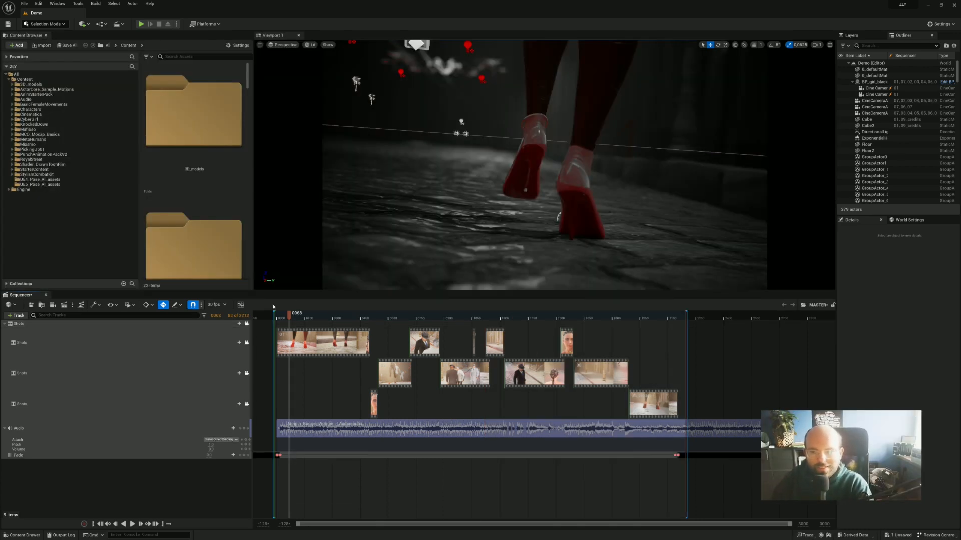
pyautogui.moveTo(300, 319); pyautogui.dragTo(293, 323)
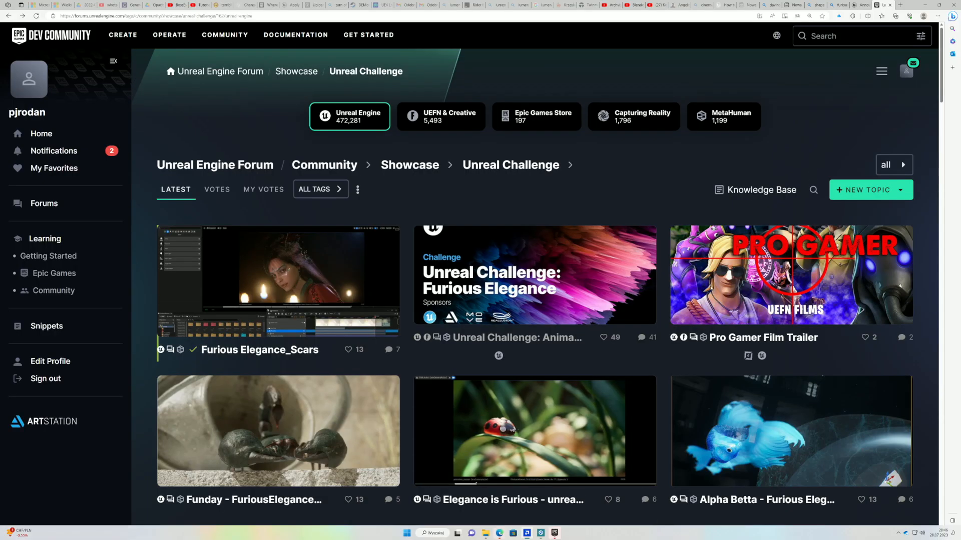
# Switch to the browser and open the "Furious Elegants for a #FuriousEleganceContest" entry from the Unreal Challenge forum listing.
pyautogui.scroll(-10, 525, 336)
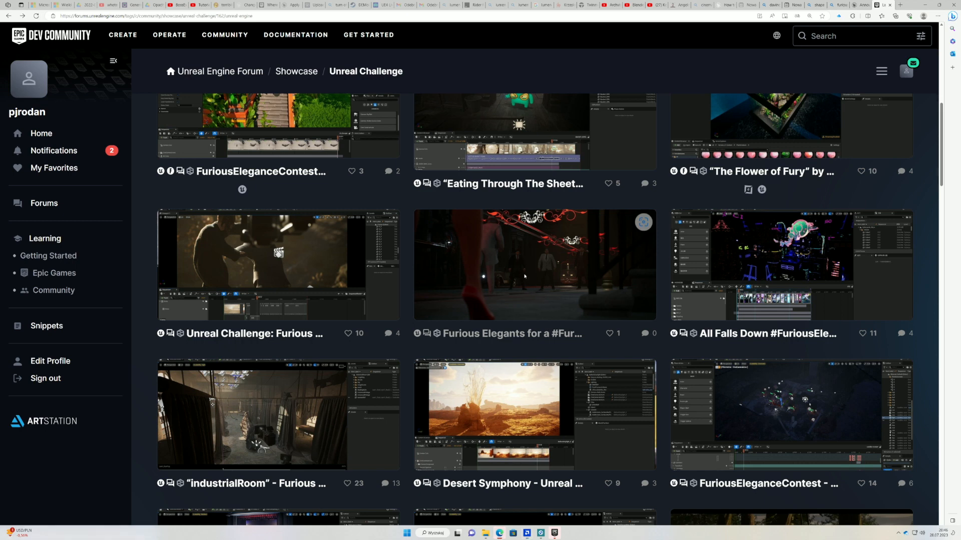
pyautogui.click(529, 251)
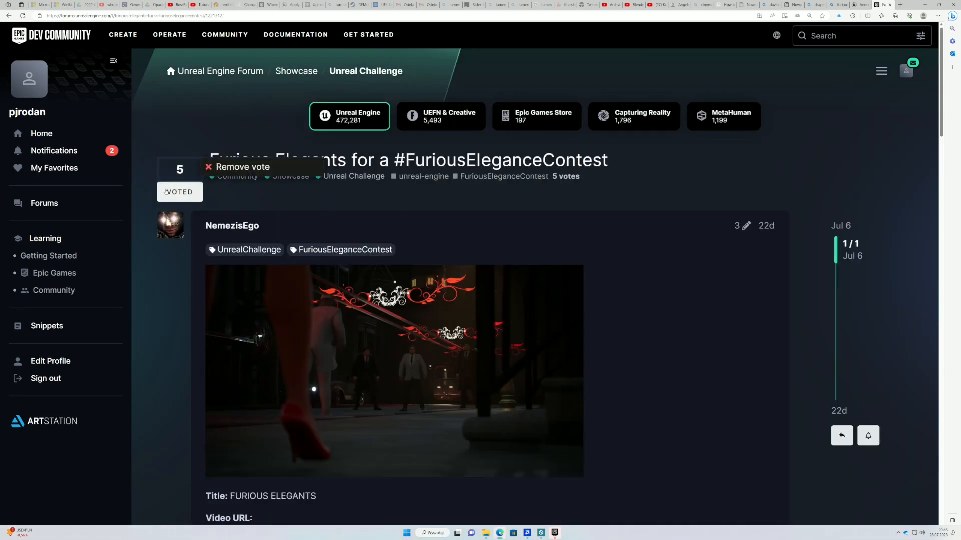
pyautogui.doubleClick(485, 203)
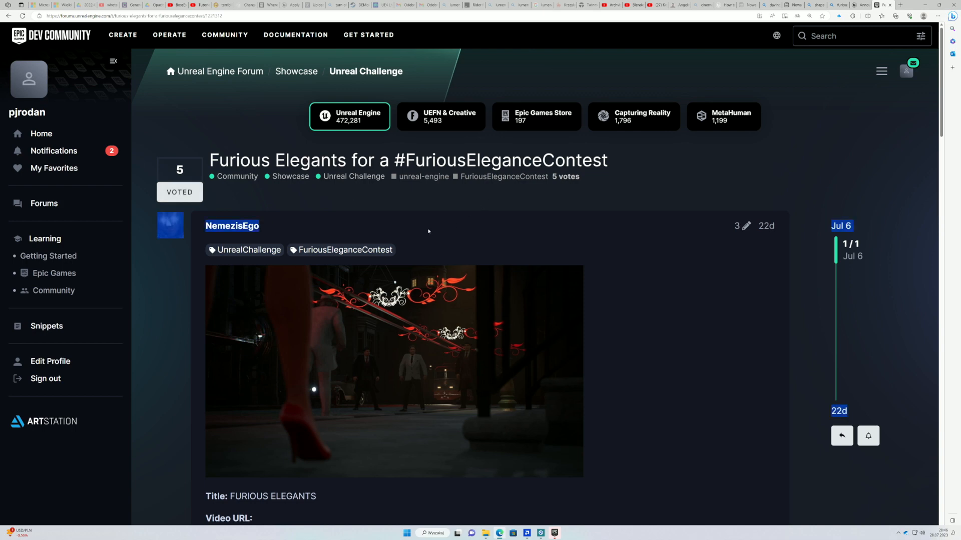
pyautogui.click(429, 231)
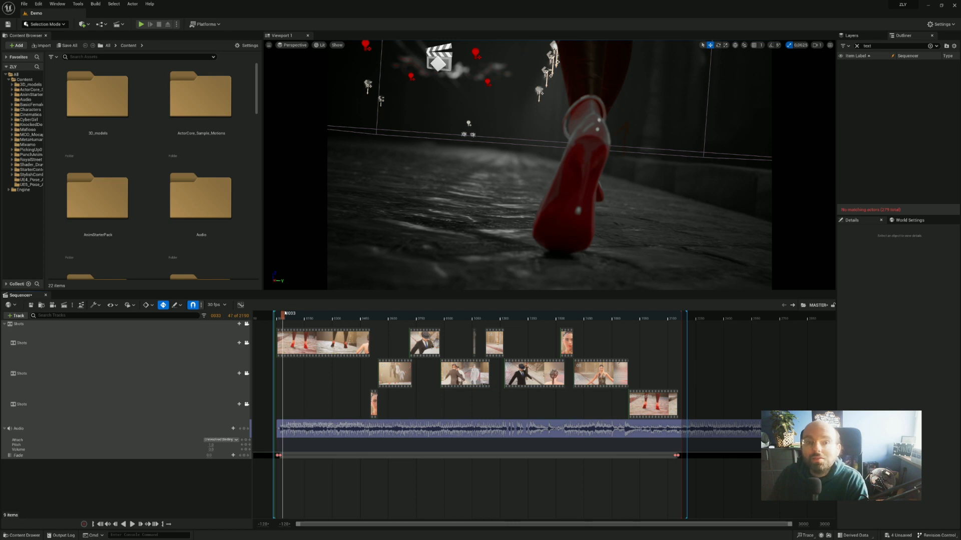
# Return to Unreal Engine, then scrub and play the start of the MASTER sequence to examine the foot movement in the first shot.
pyautogui.moveTo(298, 317); pyautogui.dragTo(283, 314)
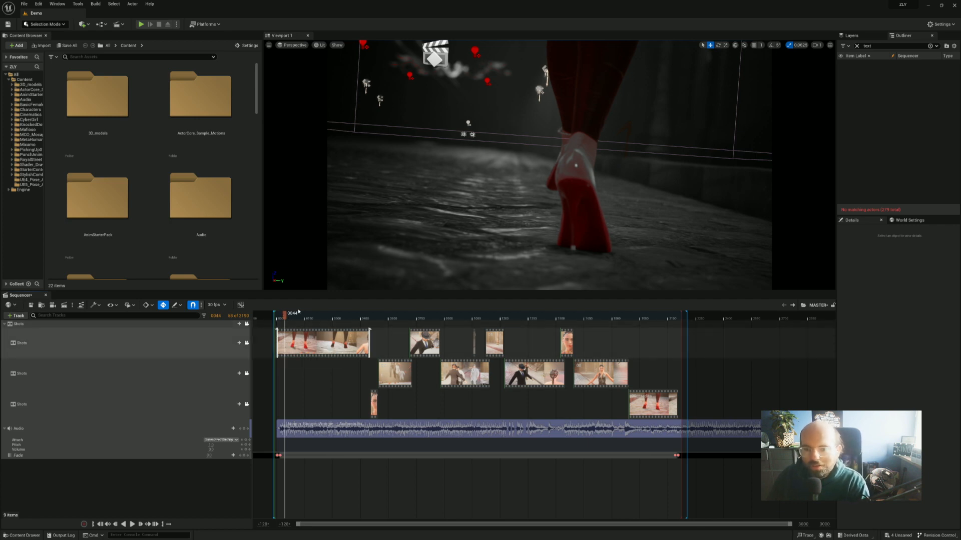
pyautogui.moveTo(289, 316)
pyautogui.mouseDown()
pyautogui.moveTo(487, 307)
pyautogui.moveTo(281, 315)
pyautogui.moveTo(289, 315)
pyautogui.mouseUp()
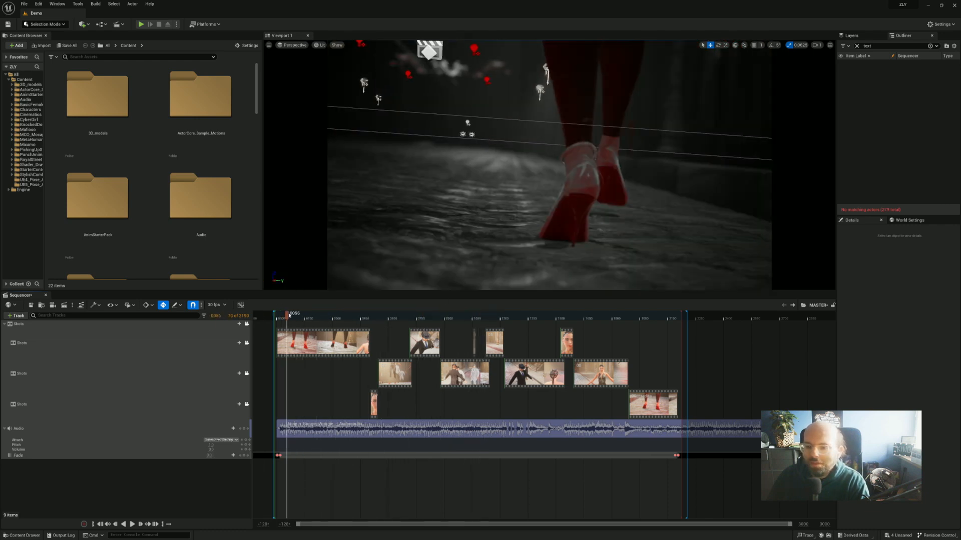
pyautogui.press('space')
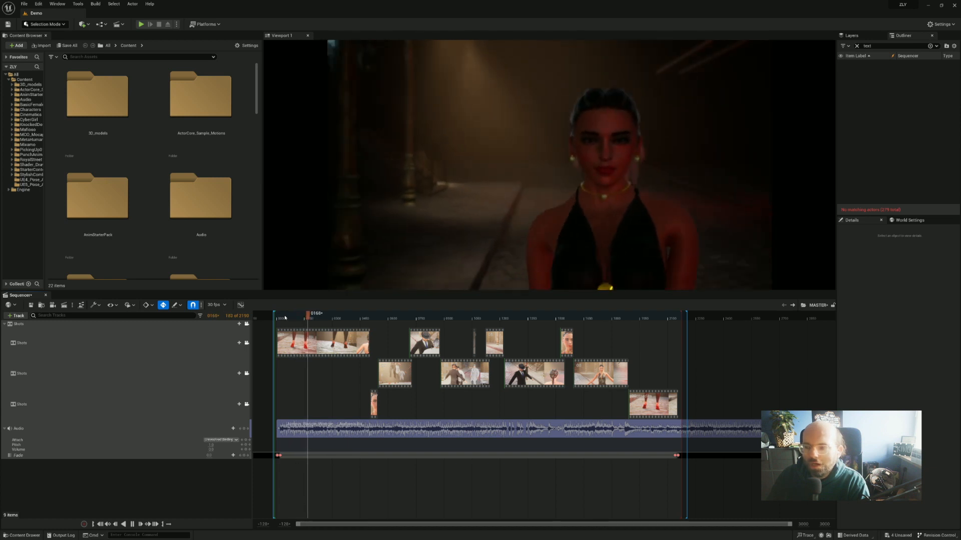
pyautogui.click(315, 317)
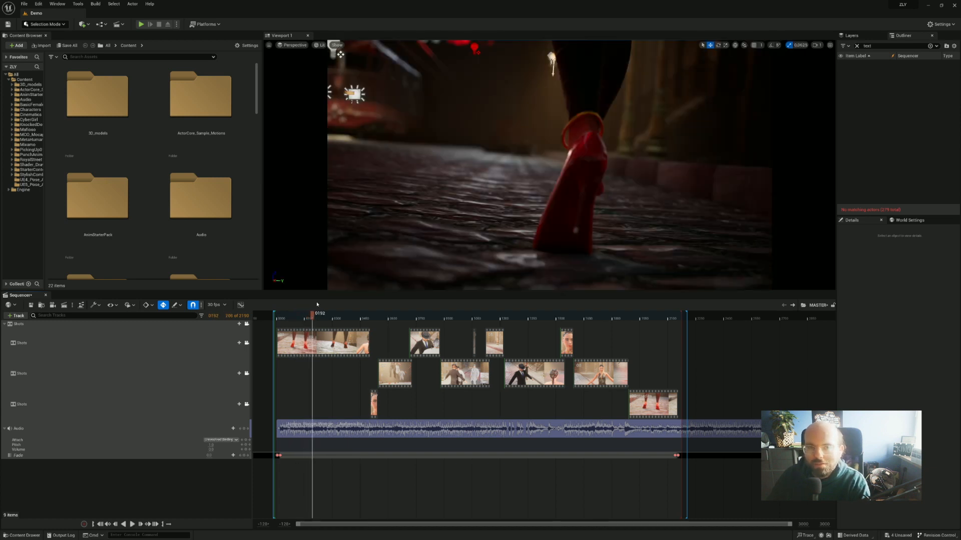
pyautogui.click(279, 320)
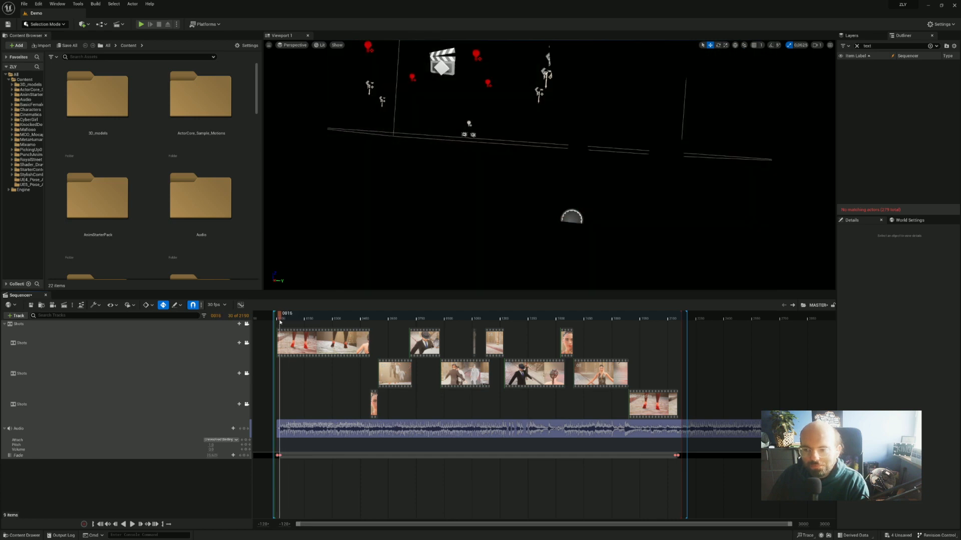
pyautogui.moveTo(280, 322)
pyautogui.mouseDown()
pyautogui.moveTo(371, 322)
pyautogui.moveTo(289, 319)
pyautogui.mouseUp()
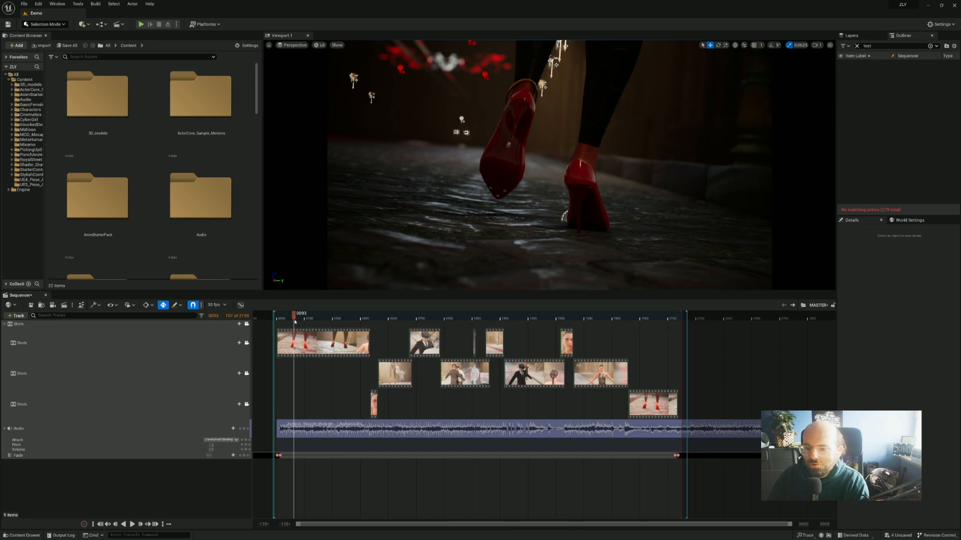
pyautogui.moveTo(287, 318)
pyautogui.mouseDown()
pyautogui.moveTo(293, 312)
pyautogui.moveTo(281, 317)
pyautogui.moveTo(291, 321)
pyautogui.mouseUp()
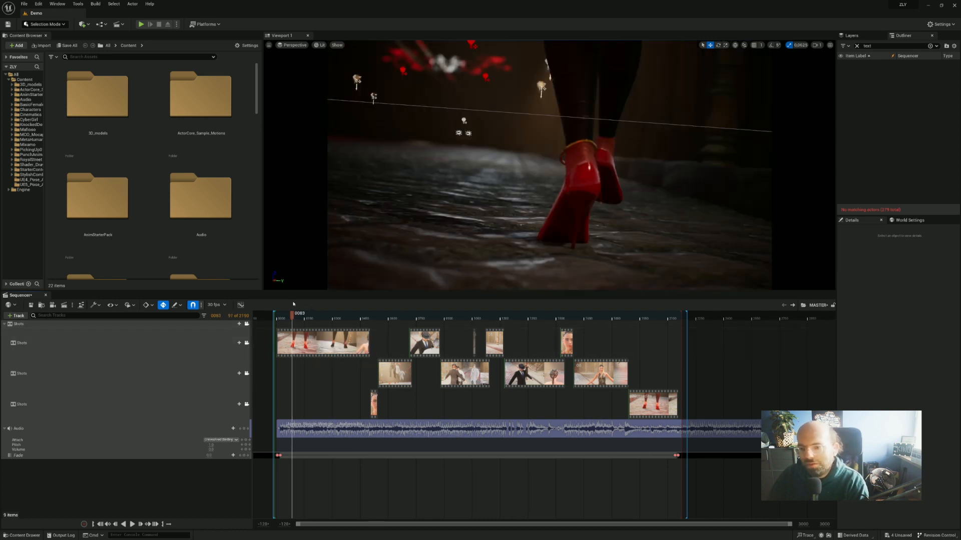
pyautogui.moveTo(304, 317); pyautogui.dragTo(289, 315)
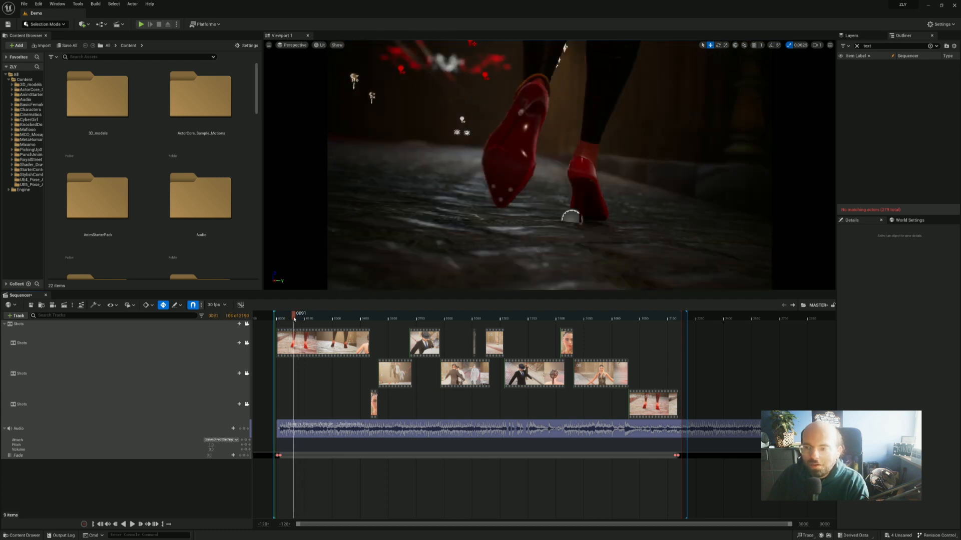
# Open the first shot of the MASTER sequence and scrub through its foot camera section to inspect the walk.
pyautogui.doubleClick(289, 342)
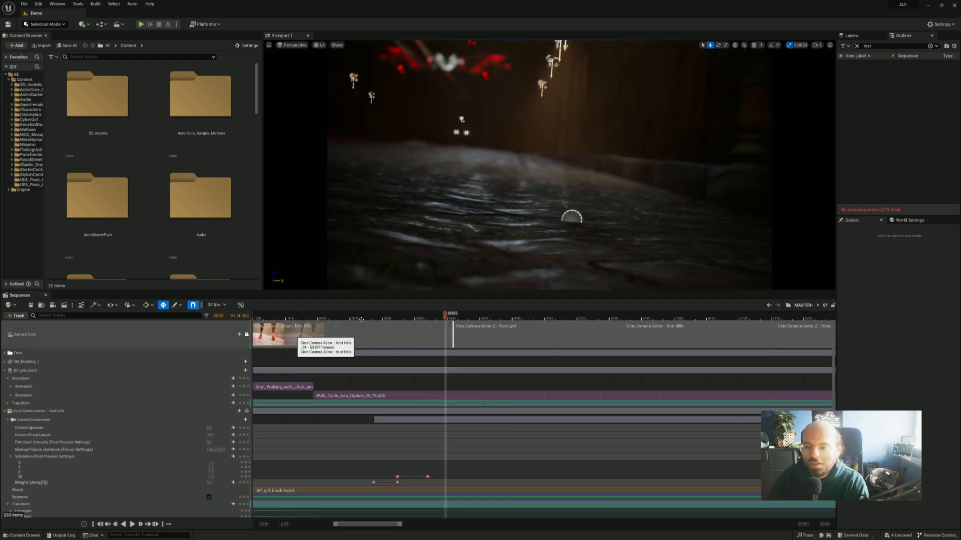
pyautogui.click(356, 317)
pyautogui.moveTo(355, 318); pyautogui.dragTo(337, 318)
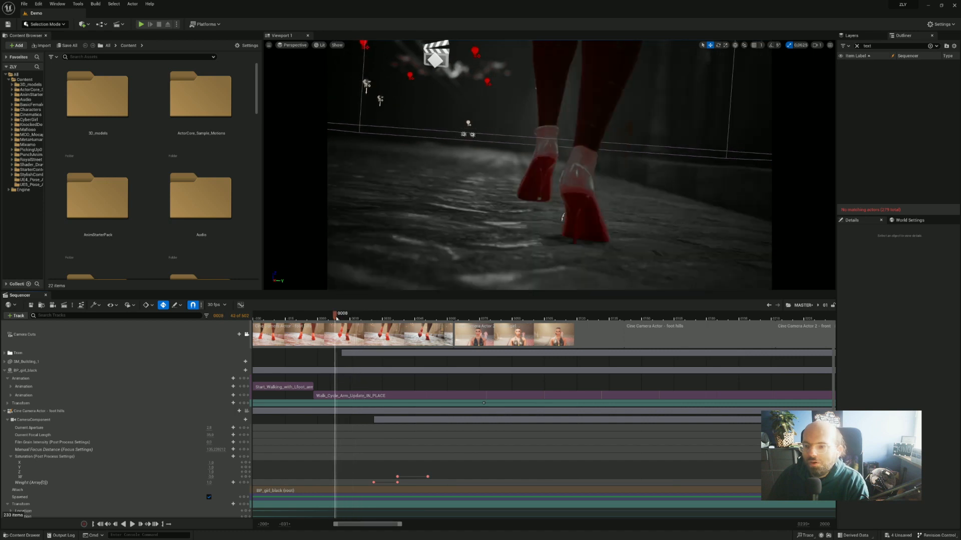
pyautogui.click(349, 319)
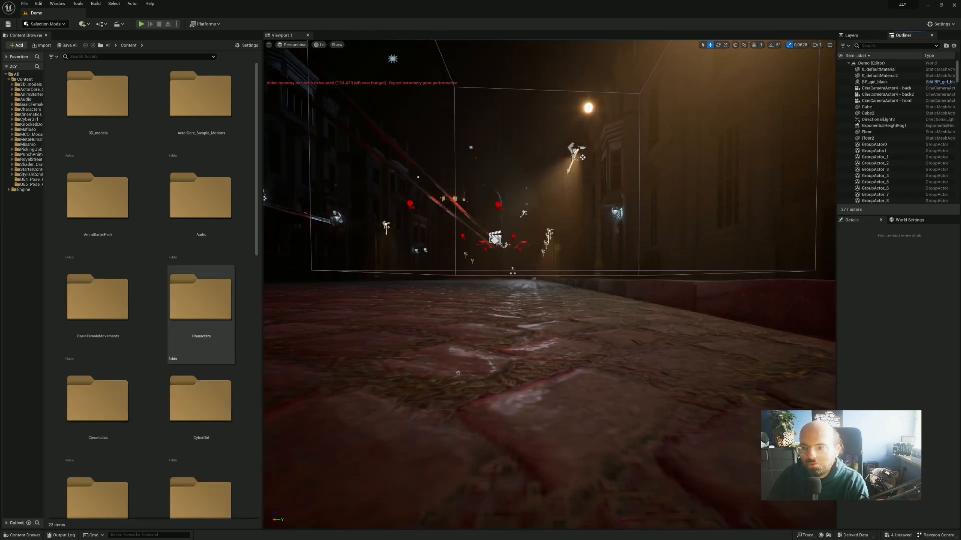
# Create a level sequence named tutorial_move in the Cinematics/Sequences folder.
pyautogui.moveTo(450, 280); pyautogui.dragTo(500, 280, button='right')
pyautogui.press('s')
pyautogui.moveTo(618, 254); pyautogui.dragTo(635, 254, button='right')
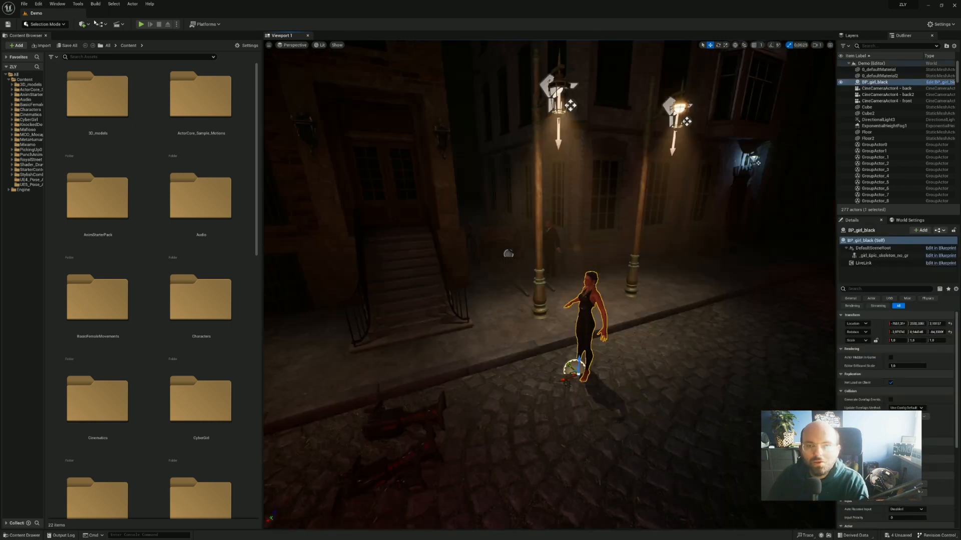
pyautogui.click(87, 24)
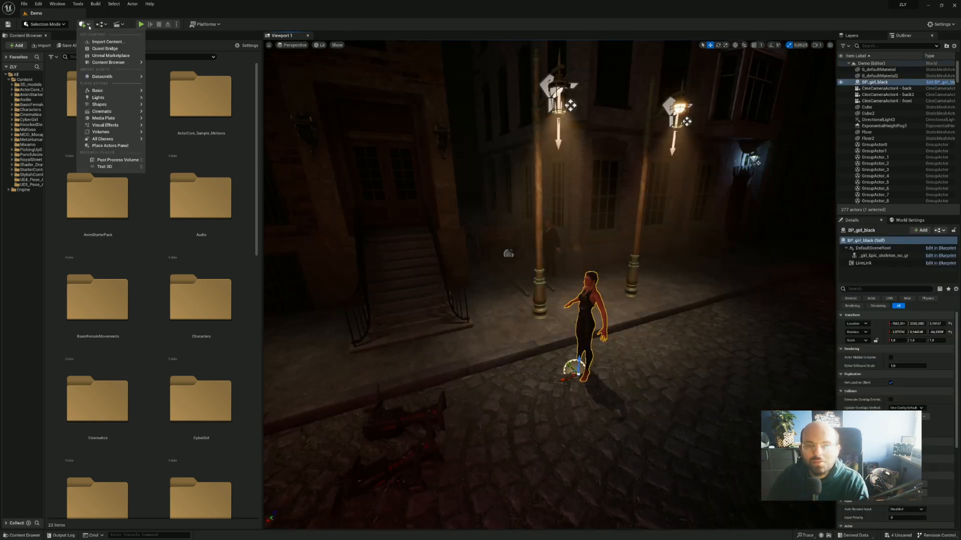
pyautogui.click(120, 24)
pyautogui.click(145, 43)
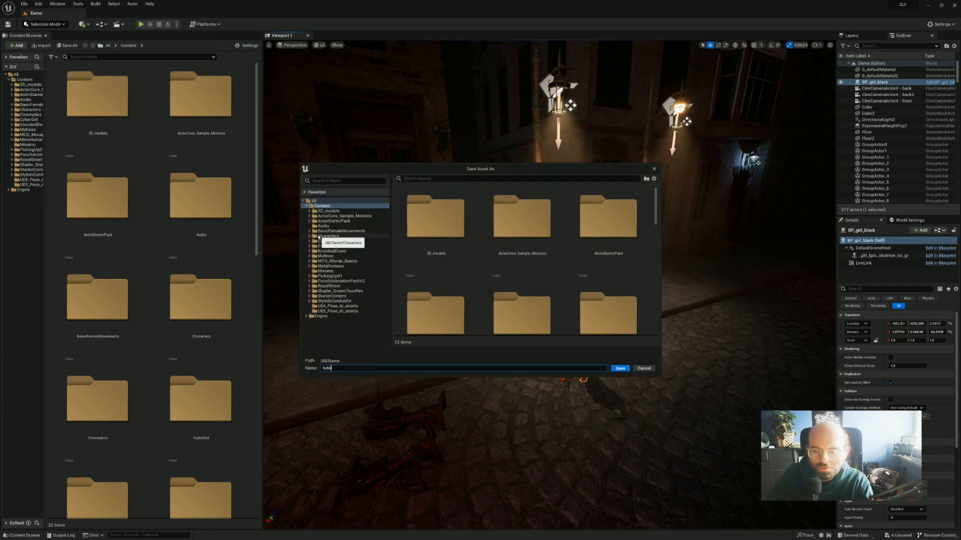
pyautogui.write('tutorial')
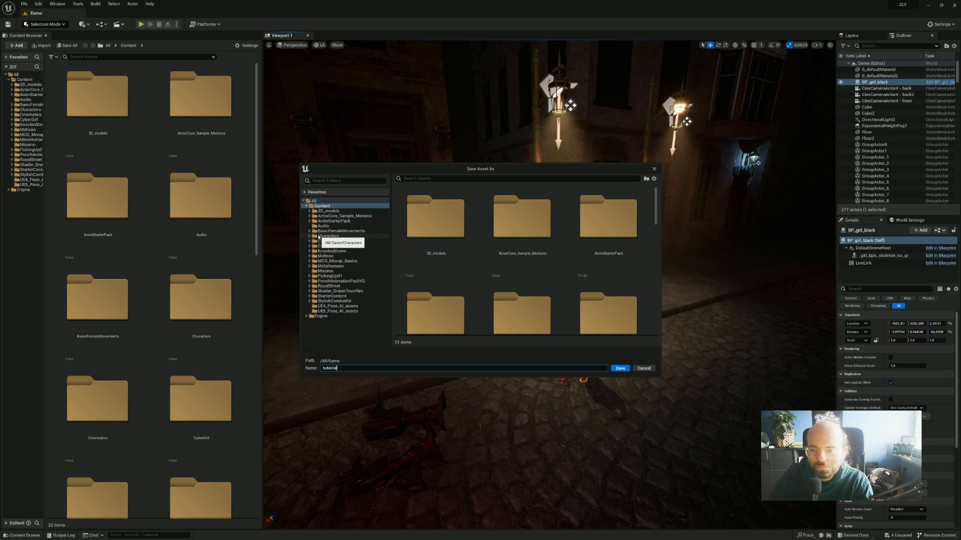
pyautogui.write('_move')
pyautogui.click(353, 241)
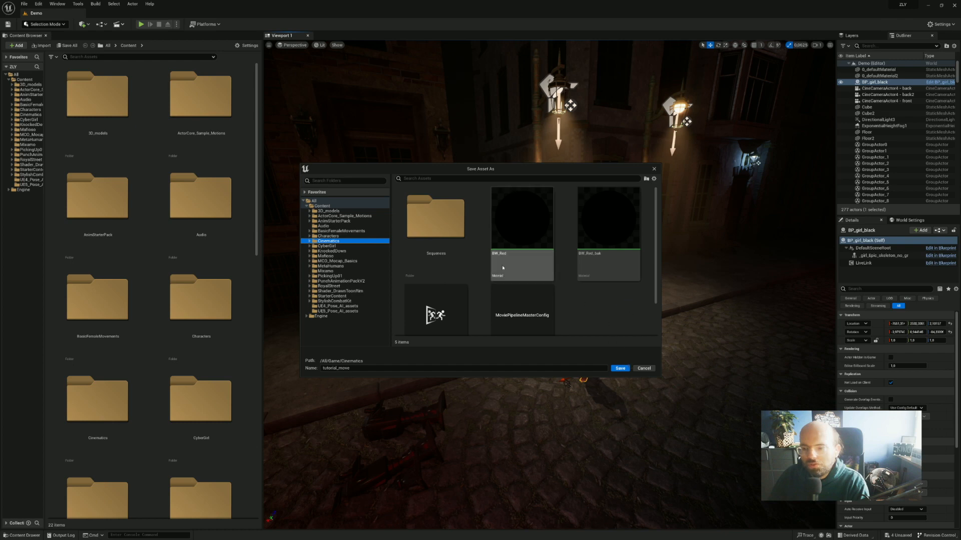
pyautogui.doubleClick(435, 220)
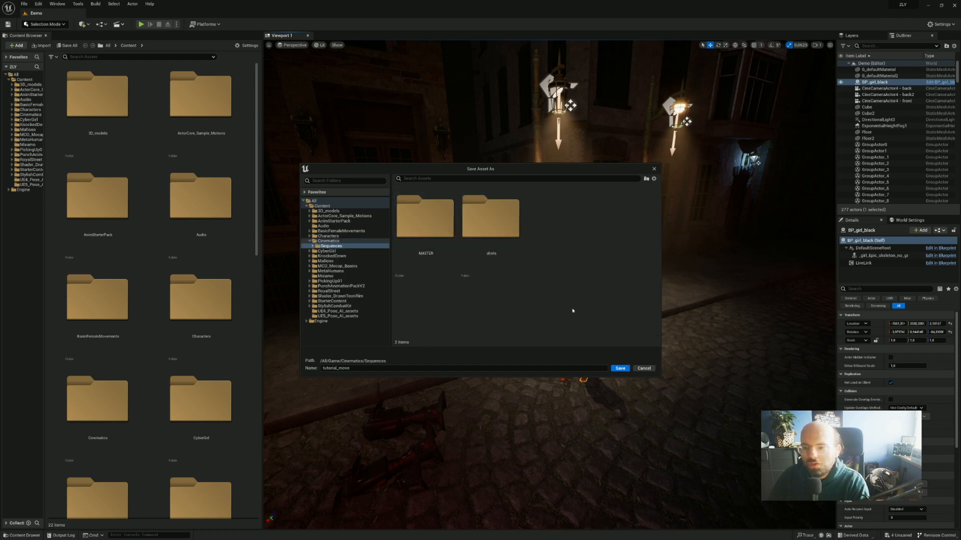
pyautogui.click(614, 370)
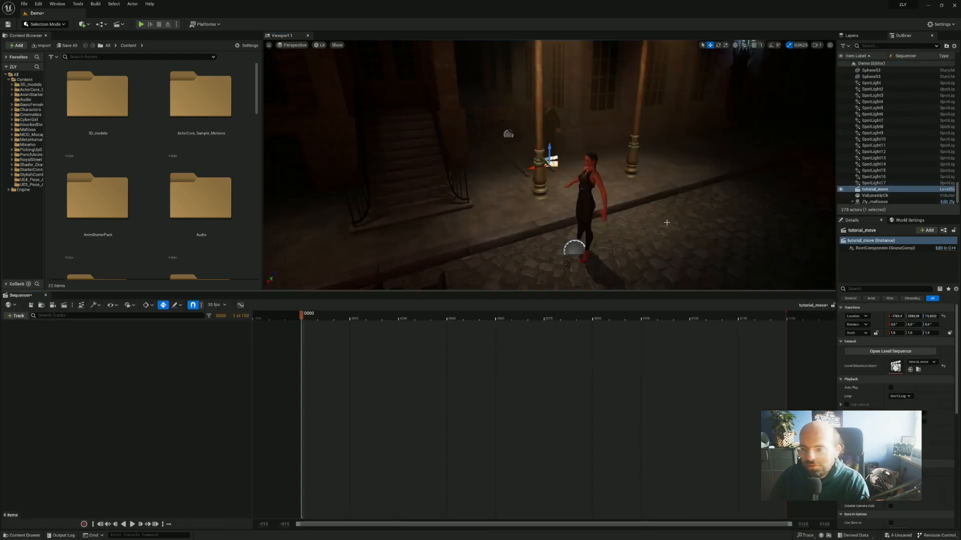
# Add the BP_girl_black character from the street scene to the tutorial_move sequence.
pyautogui.moveTo(669, 220); pyautogui.dragTo(742, 211, button='right')
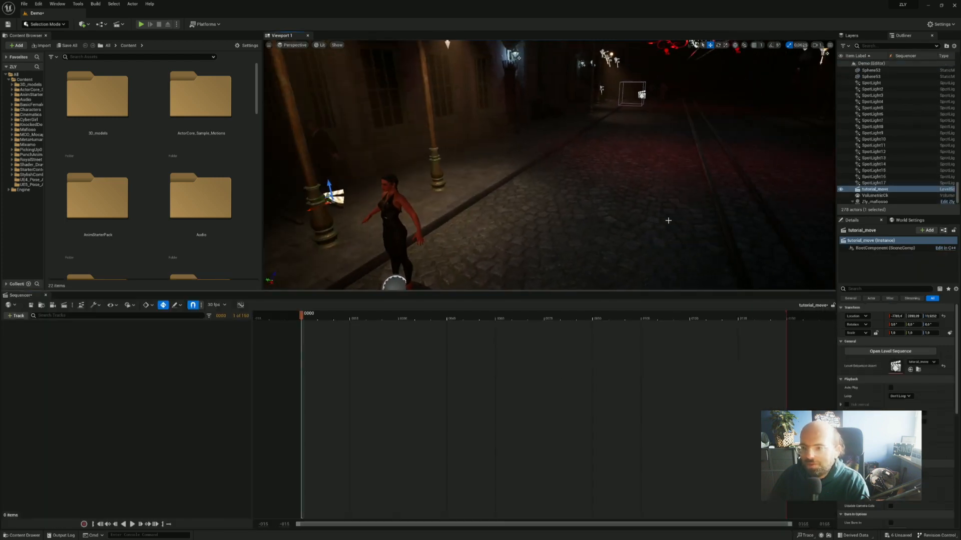
pyautogui.click(393, 215)
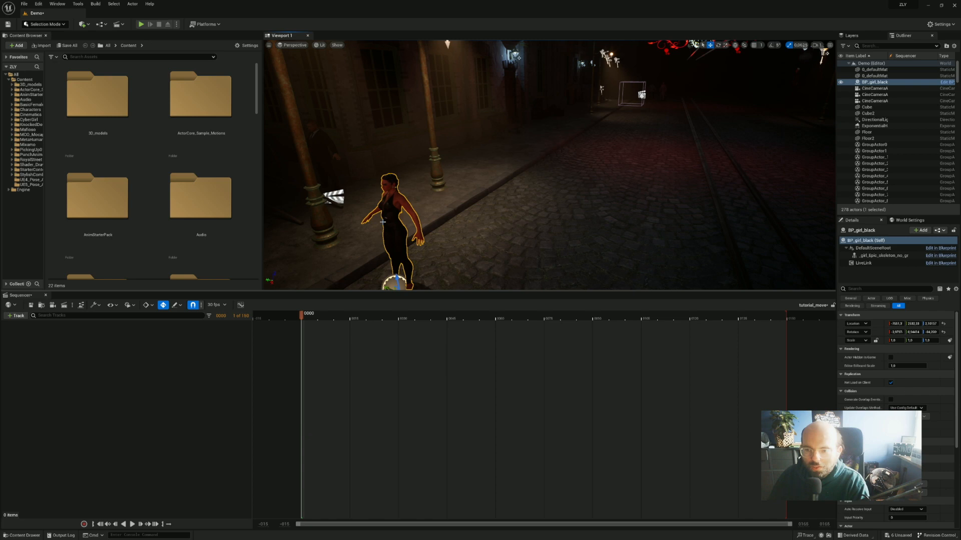
pyautogui.click(16, 316)
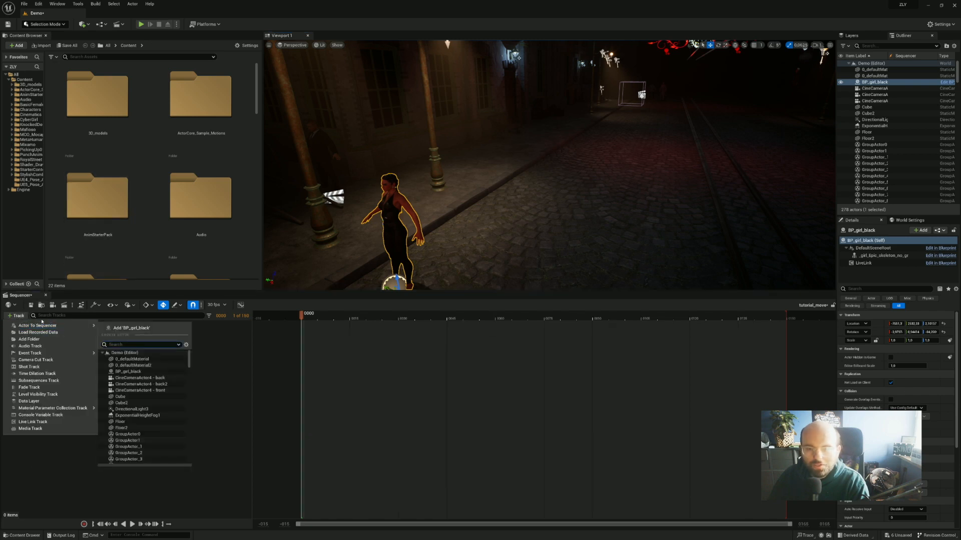
pyautogui.click(117, 328)
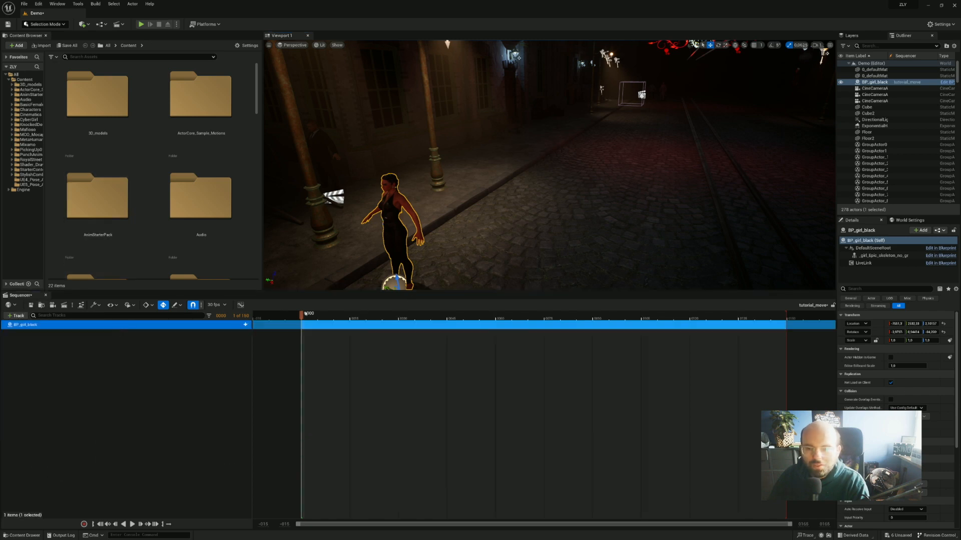
# Convert the BP_girl_black track in the sequence to a spawnable.
pyautogui.moveTo(724, 169); pyautogui.dragTo(686, 188, button='right')
pyautogui.moveTo(300, 240); pyautogui.dragTo(292, 279, button='right')
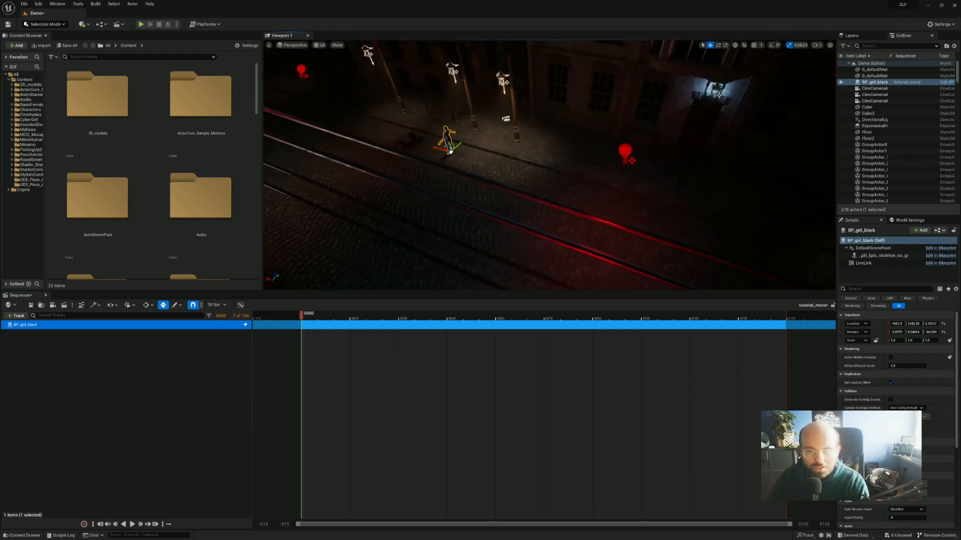
pyautogui.rightClick(69, 327)
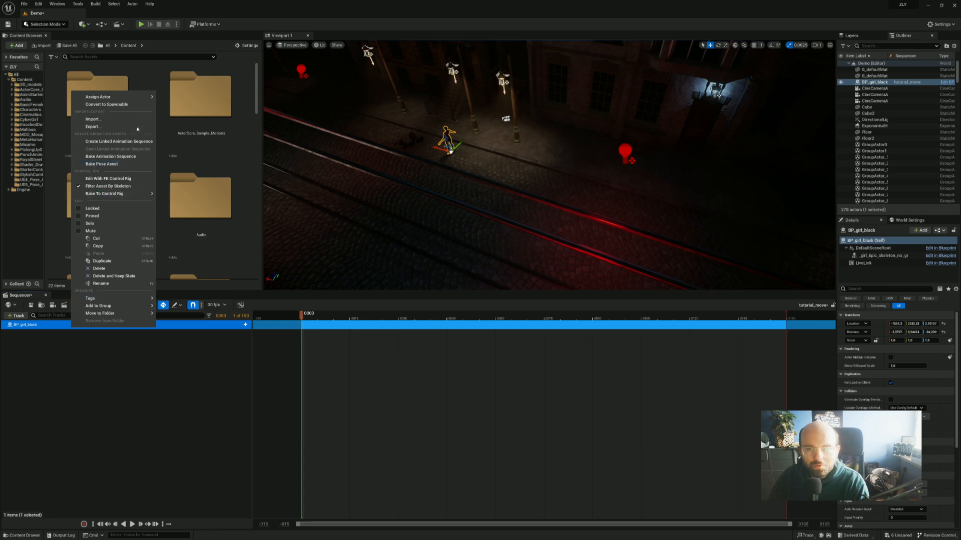
pyautogui.click(132, 104)
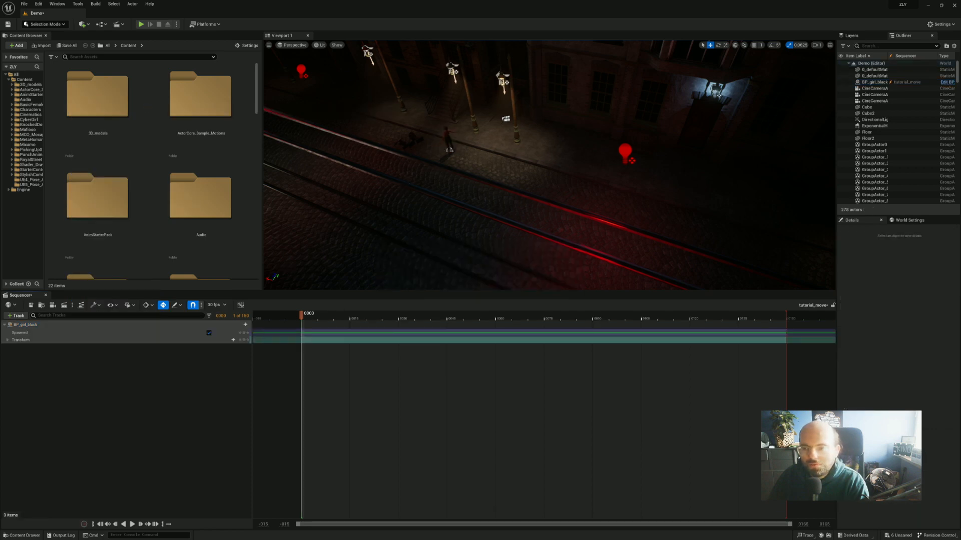
# Move the BP_girl_black character along the street to a spot near another lit lamp post.
pyautogui.click(448, 145)
pyautogui.moveTo(435, 149); pyautogui.dragTo(590, 195)
pyautogui.moveTo(590, 194); pyautogui.dragTo(409, 185, button='right')
pyautogui.moveTo(456, 186); pyautogui.dragTo(584, 234)
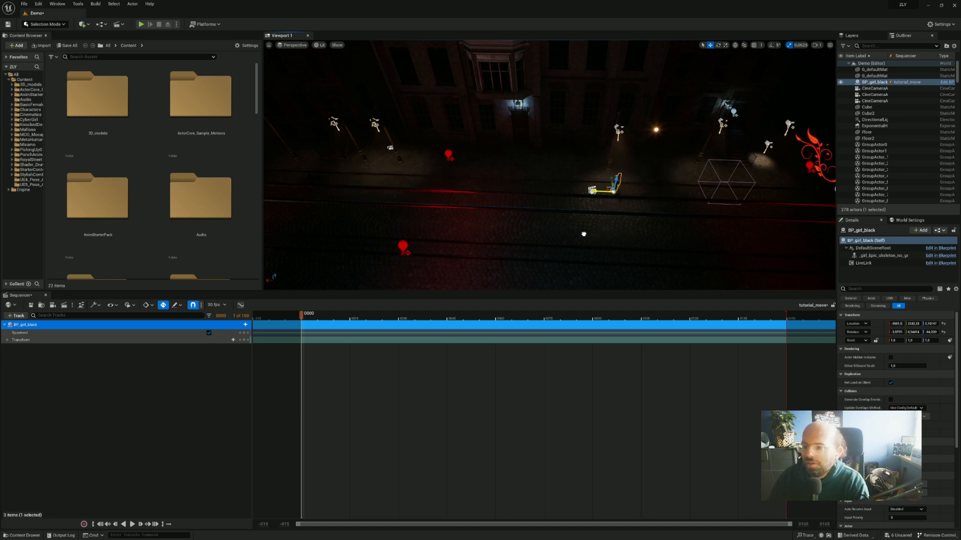
pyautogui.moveTo(583, 234); pyautogui.dragTo(574, 243, button='right')
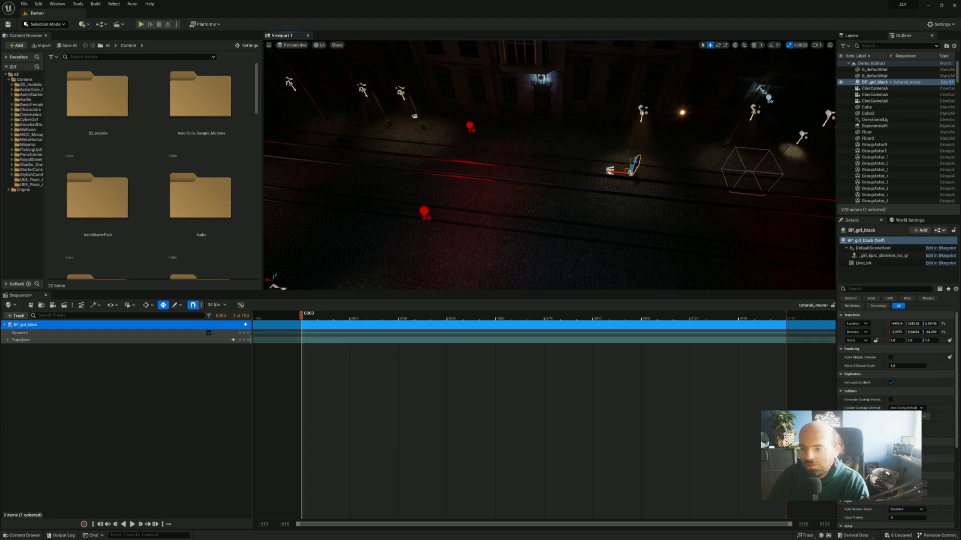
# Add the Start_Walking_with_Lfoot_arm_update_IN_PLACE animation to the BP_girl_black track, searching the animations for walking.
pyautogui.moveTo(634, 179); pyautogui.dragTo(640, 171, button='right')
pyautogui.press('w')
pyautogui.moveTo(549, 165); pyautogui.dragTo(611, 149, button='right')
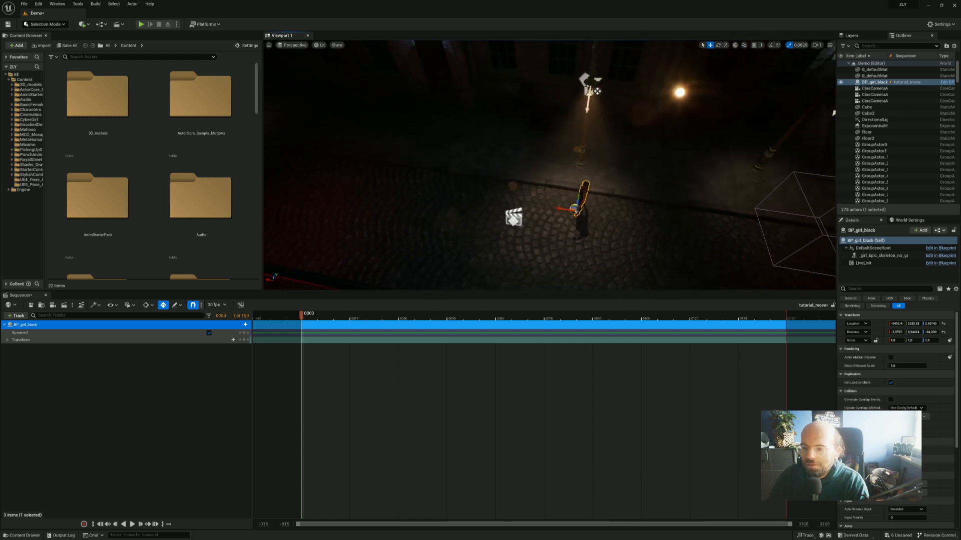
pyautogui.click(239, 324)
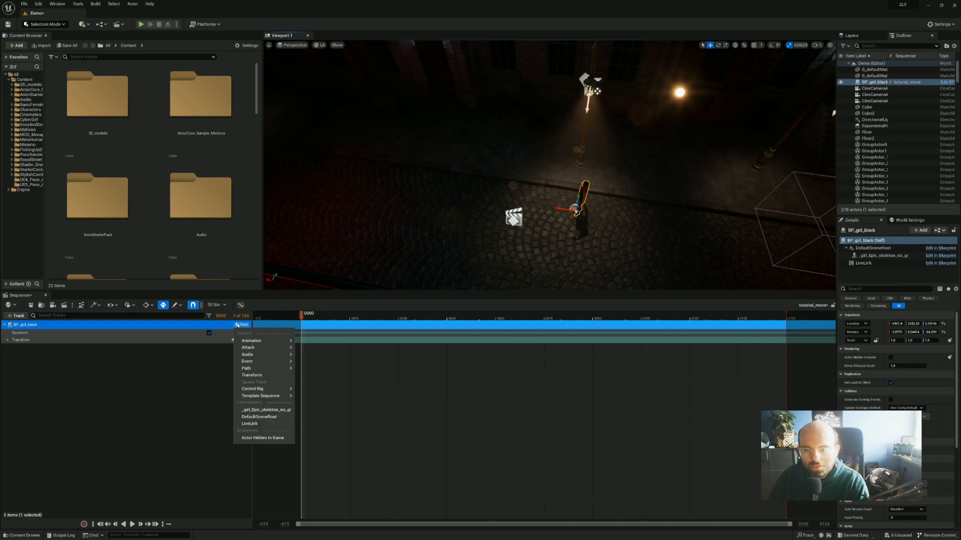
pyautogui.moveTo(243, 343)
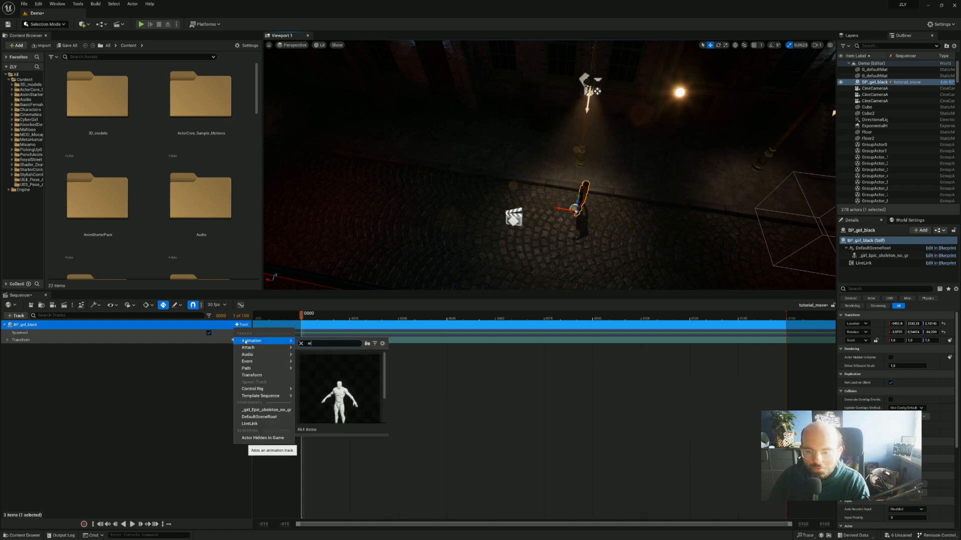
pyautogui.write('walkin')
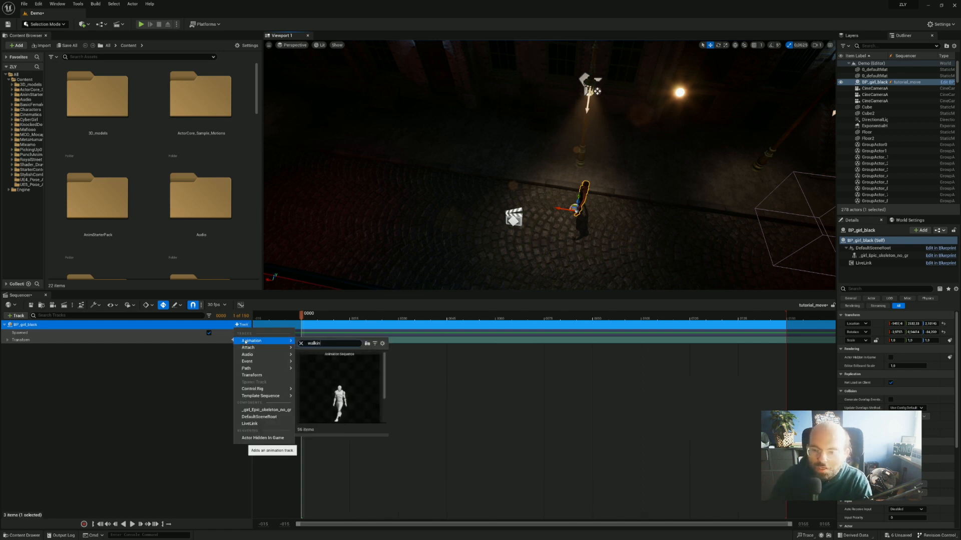
pyautogui.click(361, 387)
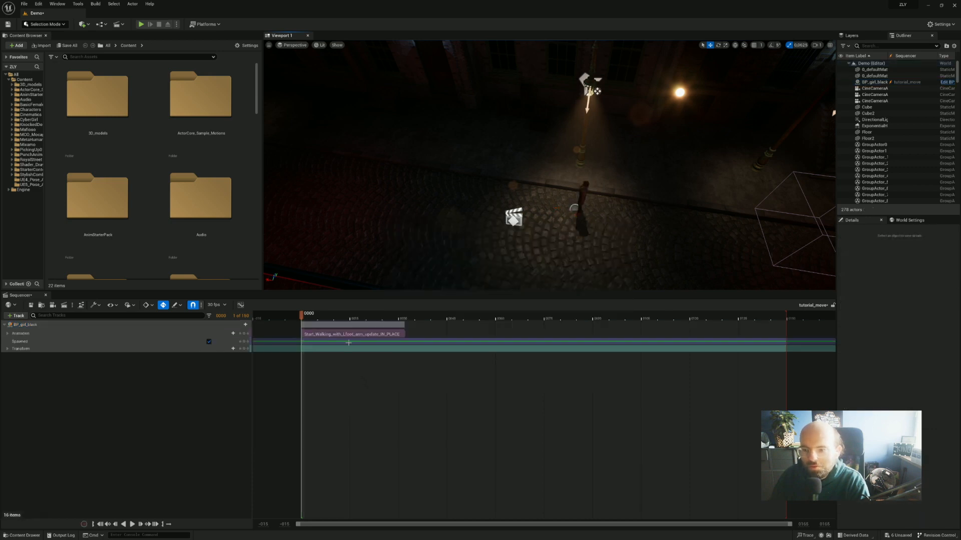
# Play the sequence from near its start to preview the walking animation on the character.
pyautogui.press('space')
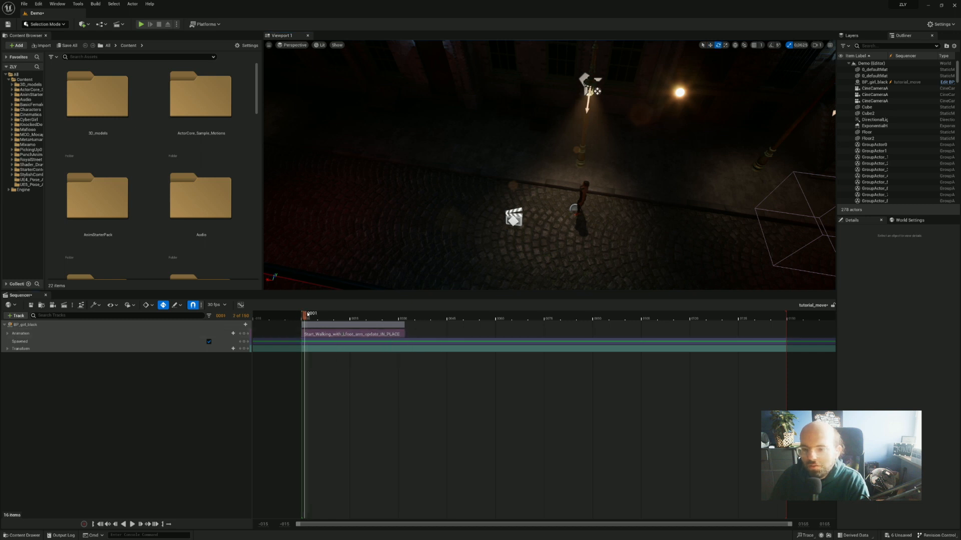
pyautogui.press('space')
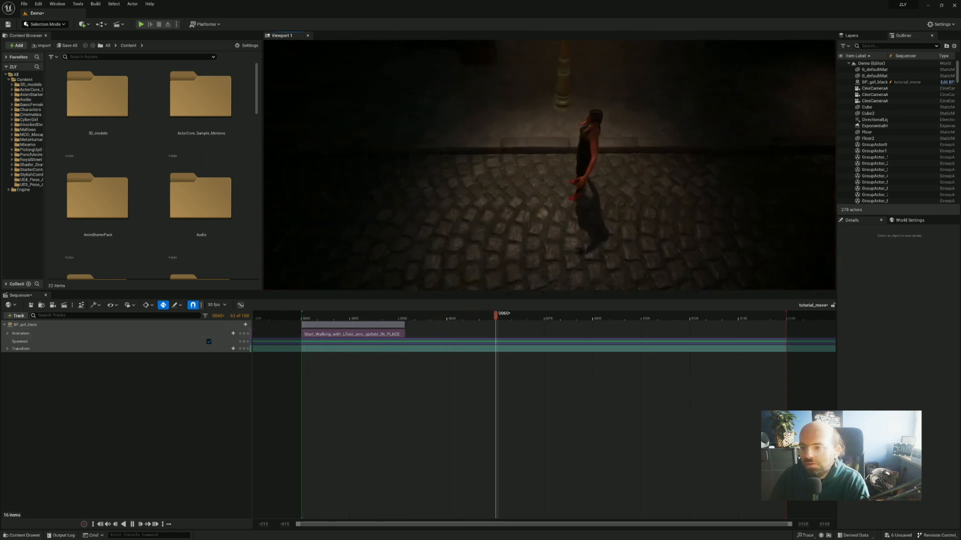
pyautogui.click(311, 314)
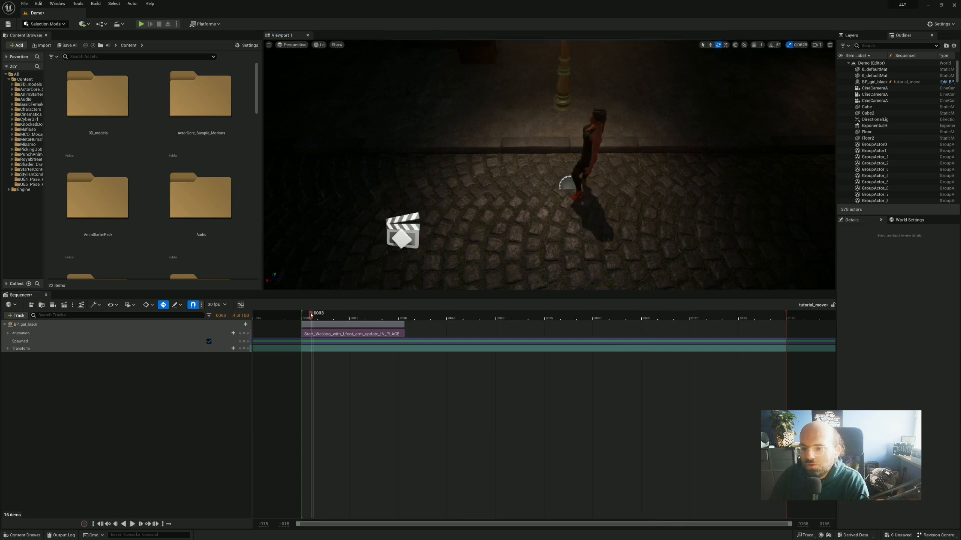
pyautogui.press('space')
pyautogui.press('space')
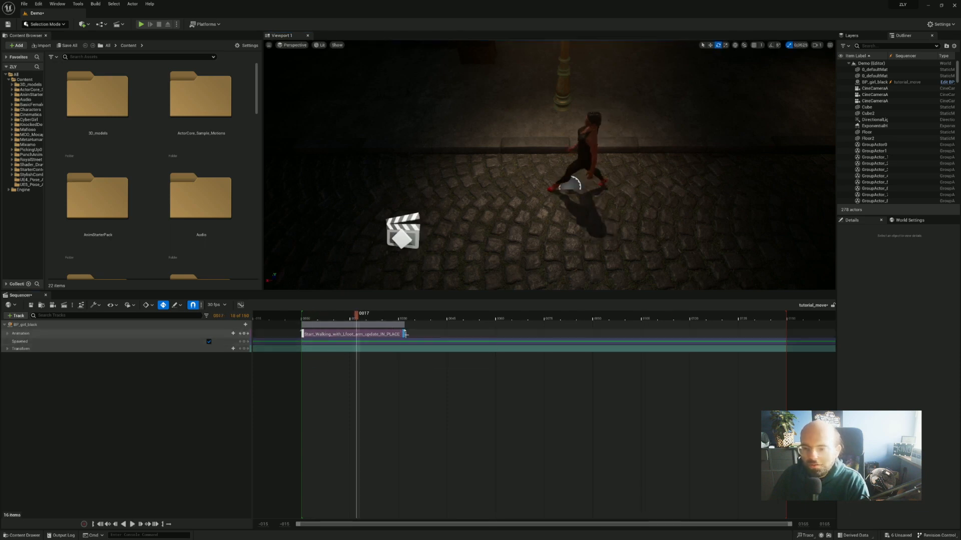
# Extend the walking animation clip to the end of the playback range and play the sequence from its start.
pyautogui.moveTo(404, 333); pyautogui.dragTo(786, 333)
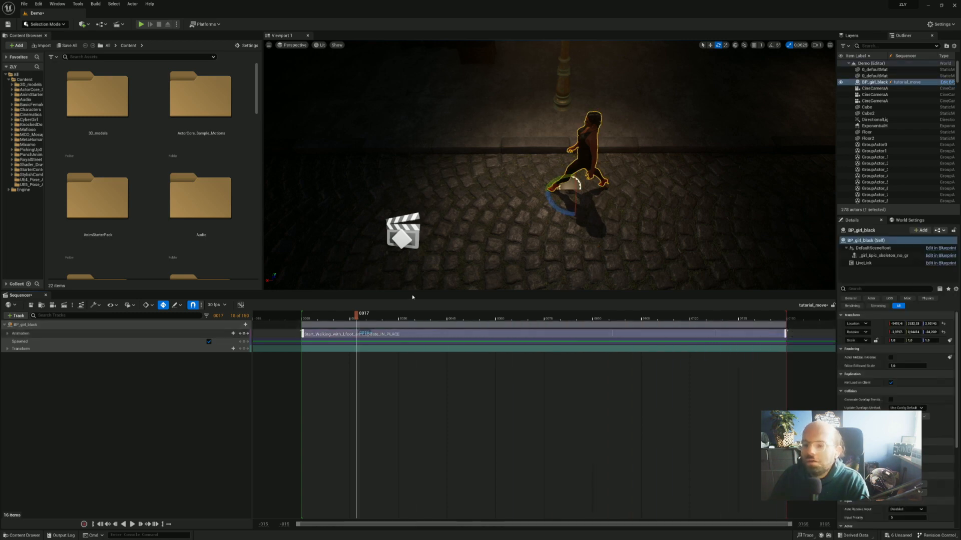
pyautogui.click(309, 316)
pyautogui.press('space')
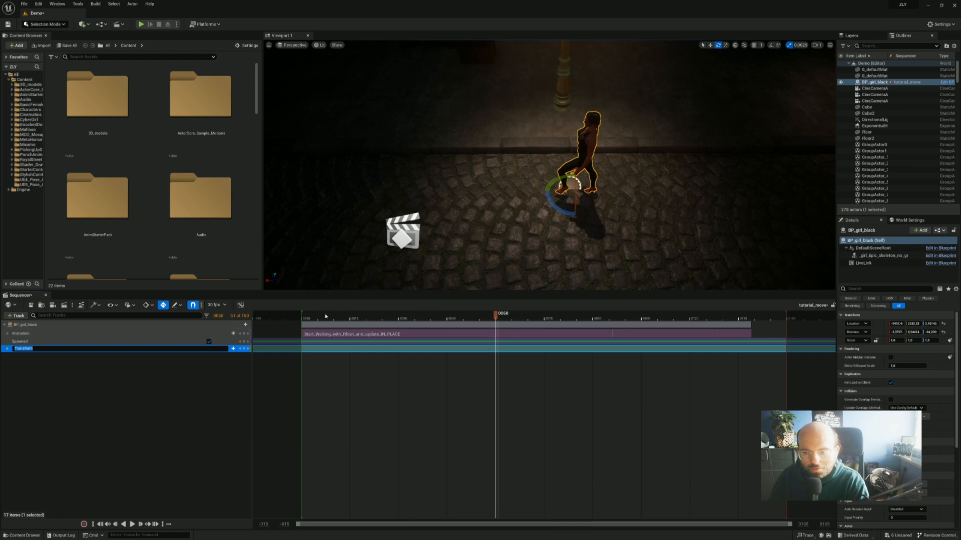
# Add a transform key for BP_girl_black at frame 1.
pyautogui.click(304, 316)
pyautogui.click(305, 315)
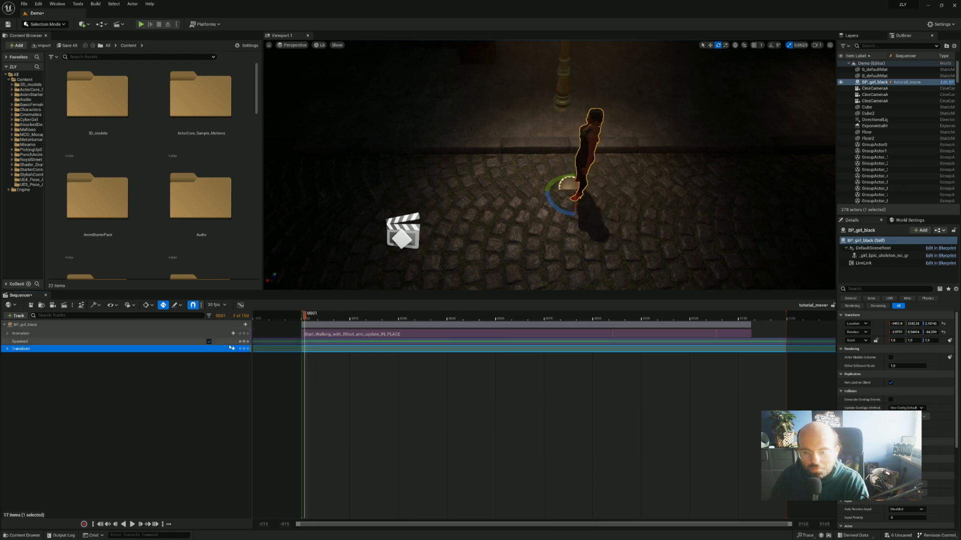
pyautogui.click(245, 350)
# Key the BP_girl_black transform at frame 135 with the character moved along the street to the pair of lit lamp posts.
pyautogui.scroll(-6, 582, 219)
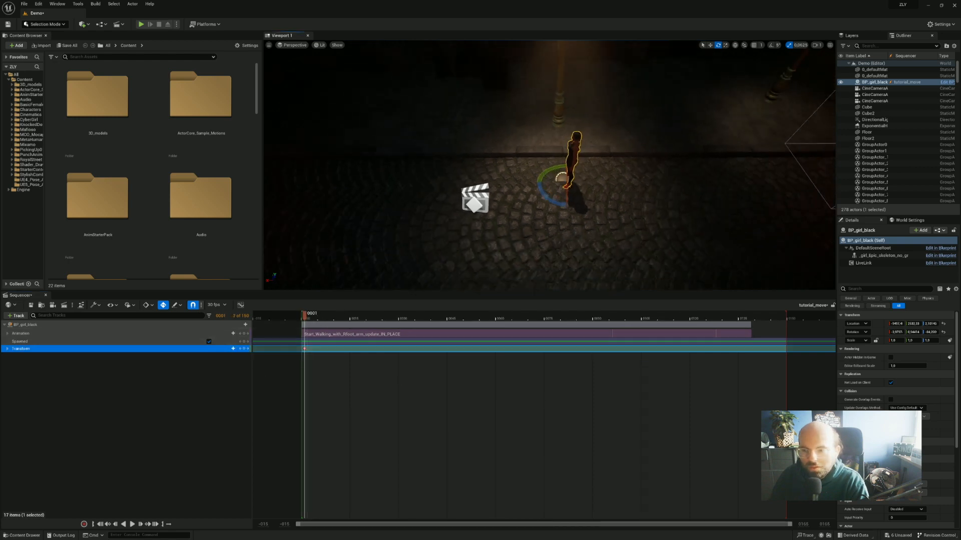
pyautogui.press('a')
pyautogui.moveTo(449, 240); pyautogui.dragTo(479, 230, button='right')
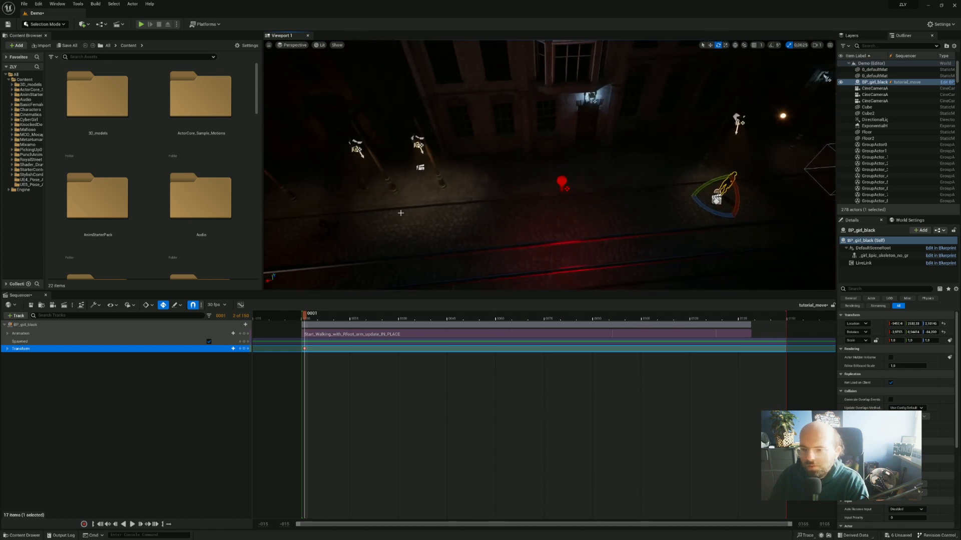
pyautogui.moveTo(805, 316); pyautogui.dragTo(816, 316)
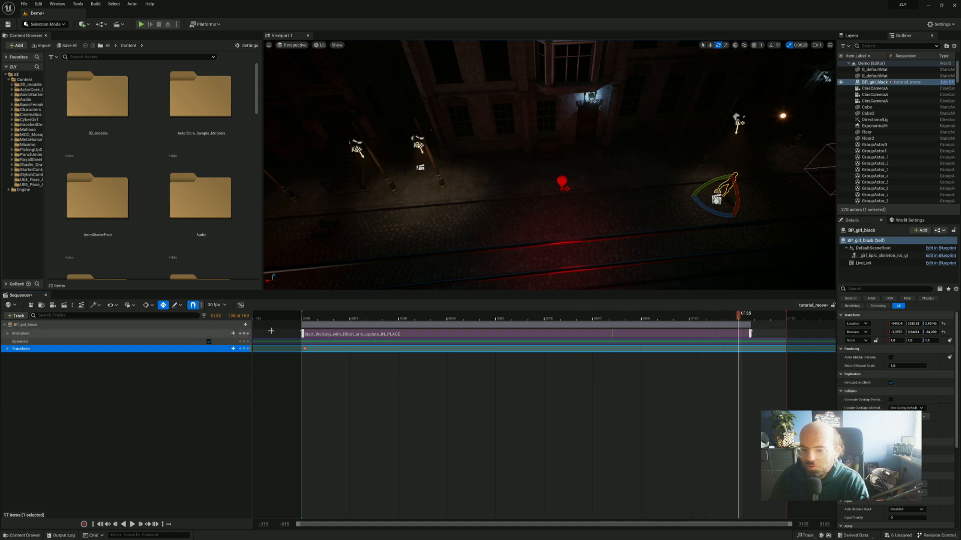
pyautogui.click(244, 349)
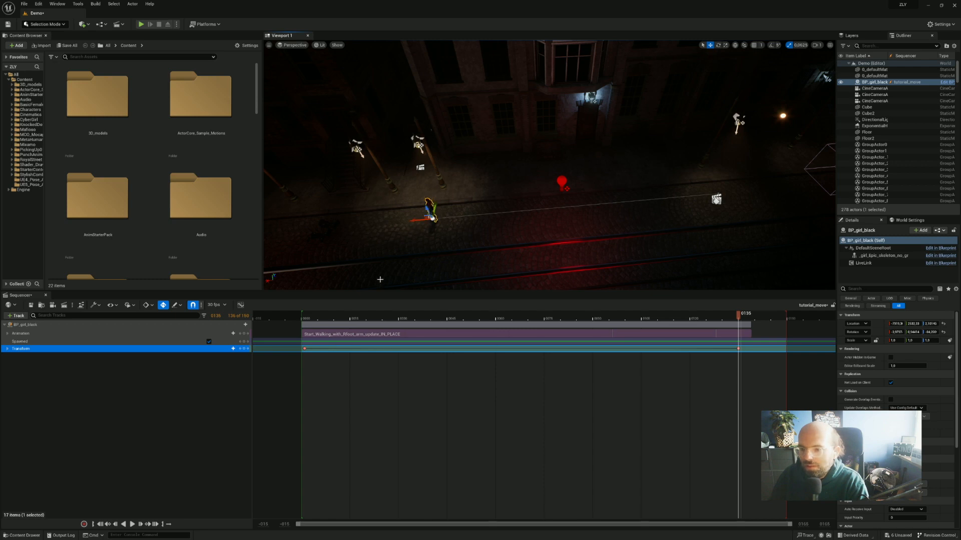
# Play the sequence to check the character's movement between the two transform keys.
pyautogui.click(328, 319)
pyautogui.press('space')
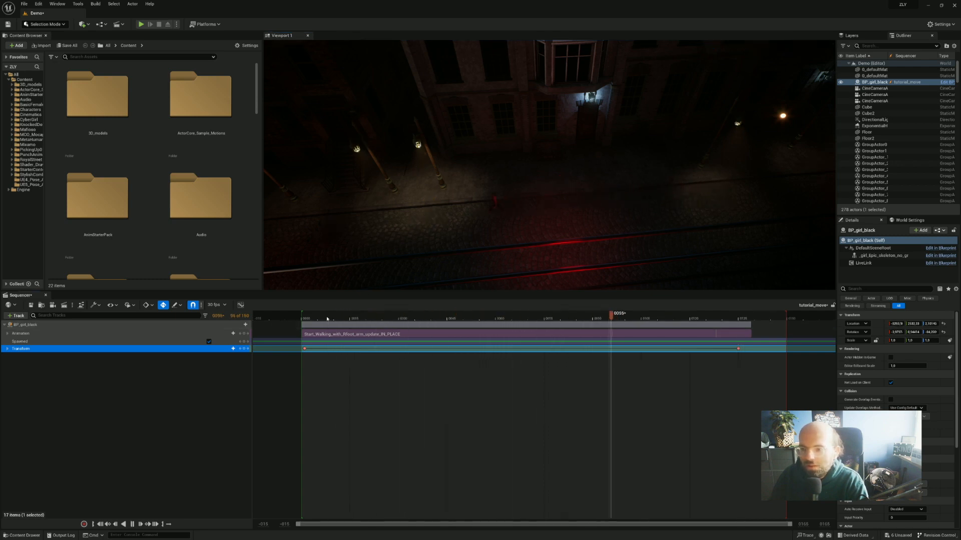
pyautogui.press('space')
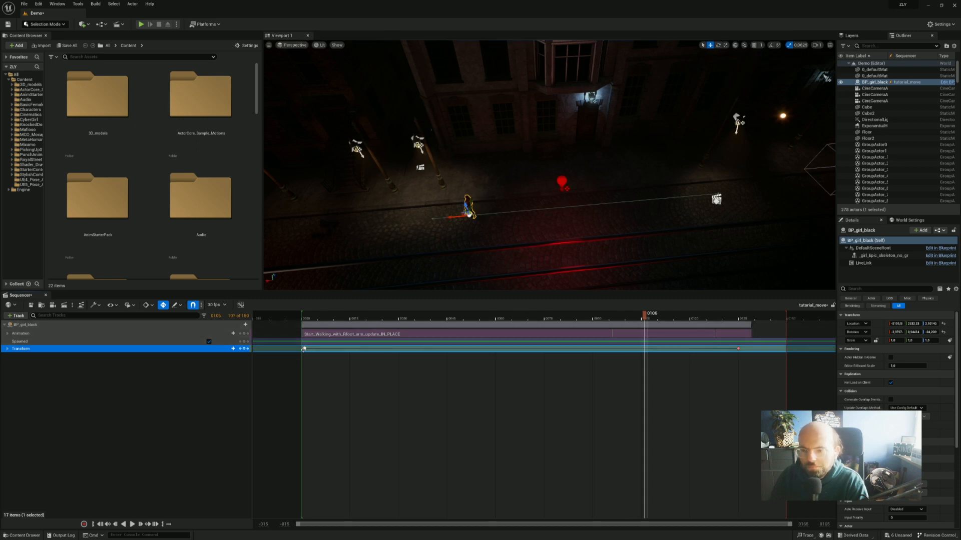
# Set the interpolation of the transform keys at frames 1 and 135 to Linear.
pyautogui.rightClick(303, 349)
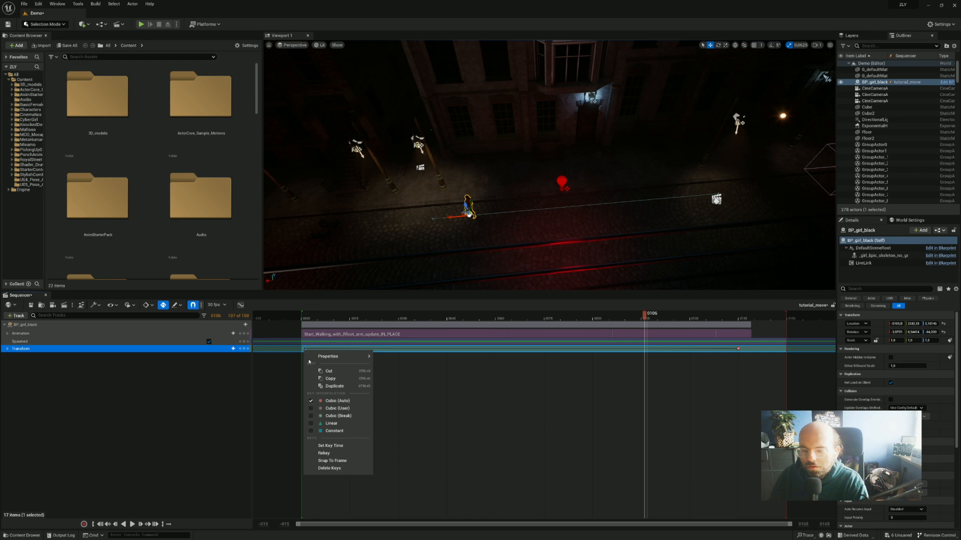
pyautogui.click(339, 423)
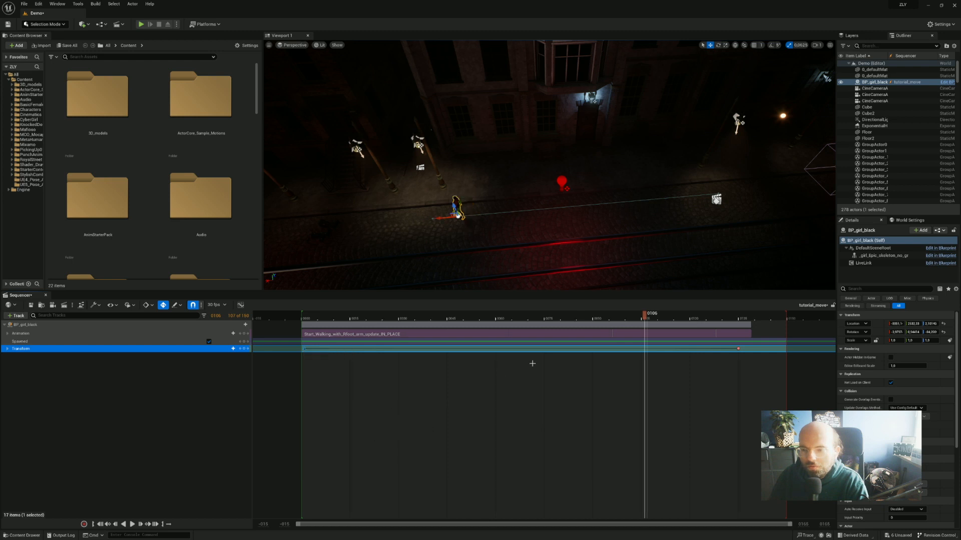
pyautogui.rightClick(738, 349)
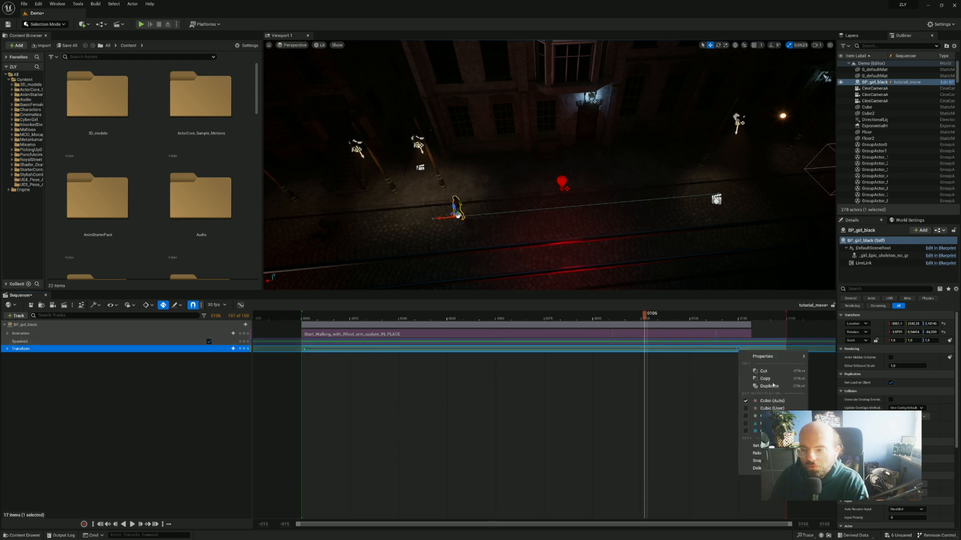
pyautogui.click(755, 424)
pyautogui.scroll(3, 689, 515)
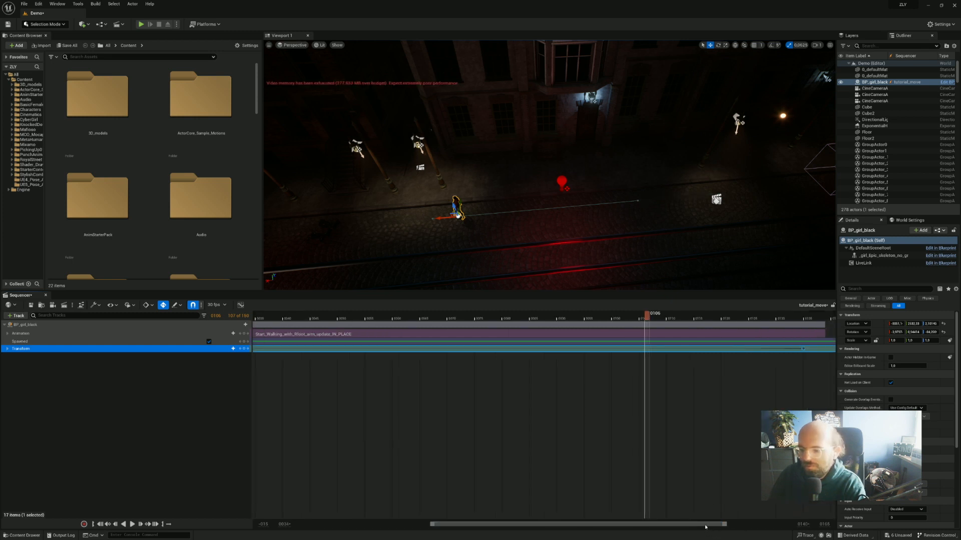
pyautogui.moveTo(706, 525); pyautogui.dragTo(770, 525)
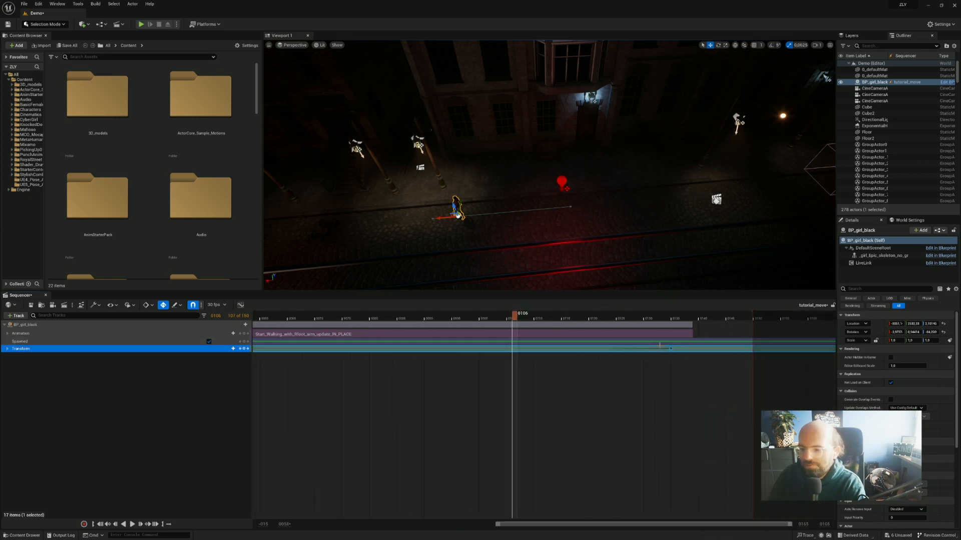
pyautogui.rightClick(671, 347)
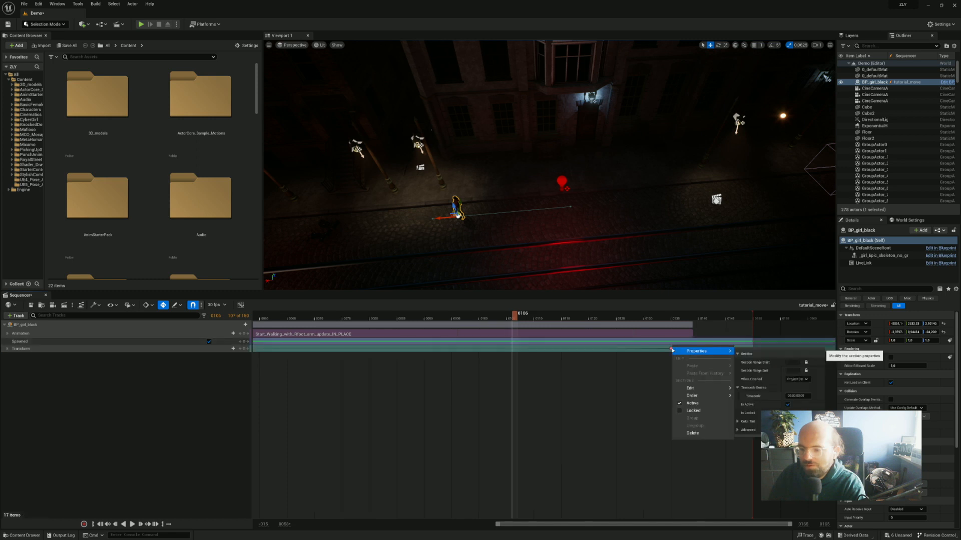
pyautogui.rightClick(670, 349)
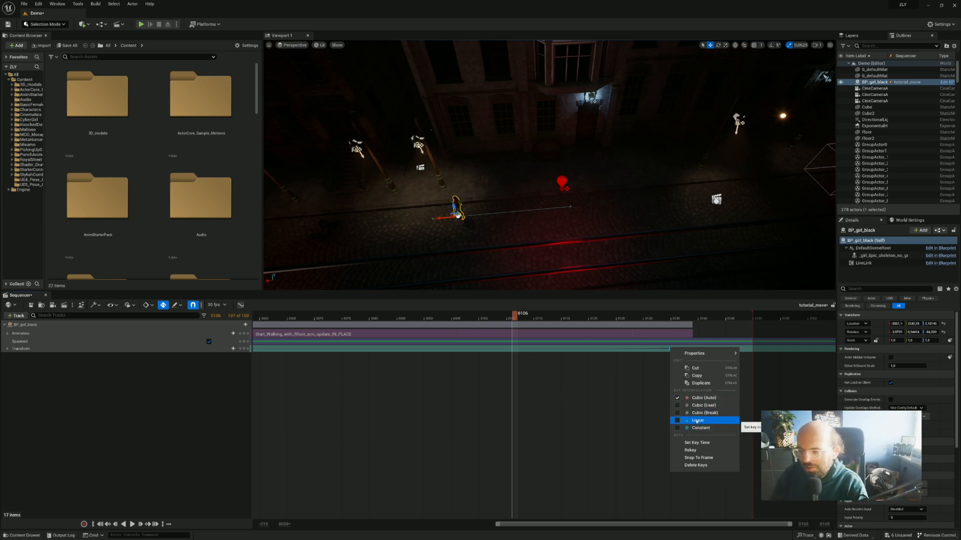
pyautogui.click(693, 429)
# Play the sequence near its end and again from its start to check the walk with linear movement.
pyautogui.press('space')
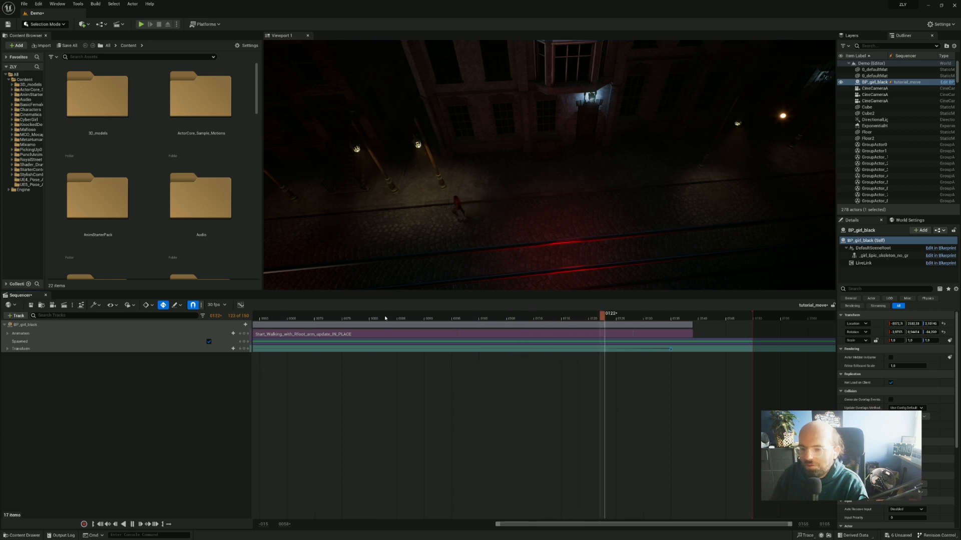
pyautogui.press('space')
pyautogui.keyDown('ctrl'); pyautogui.scroll(-2, 374, 323); pyautogui.keyUp('ctrl')
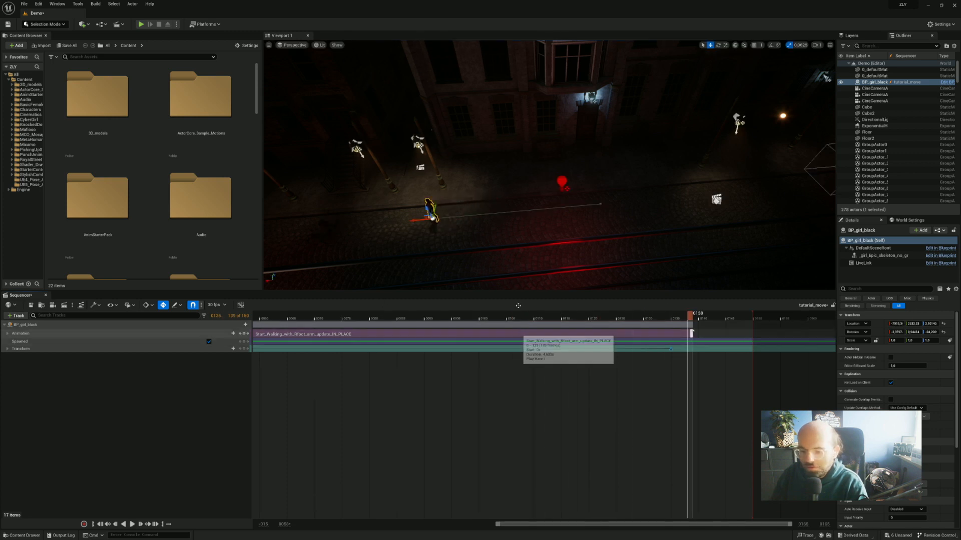
pyautogui.keyDown('ctrl'); pyautogui.scroll(-3, 374, 319); pyautogui.keyUp('ctrl')
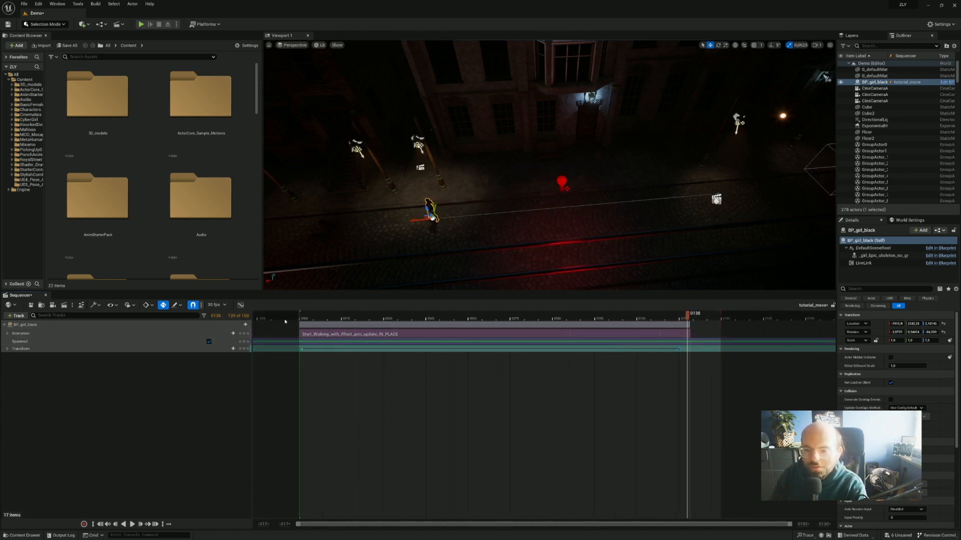
pyautogui.click(319, 319)
pyautogui.press('space')
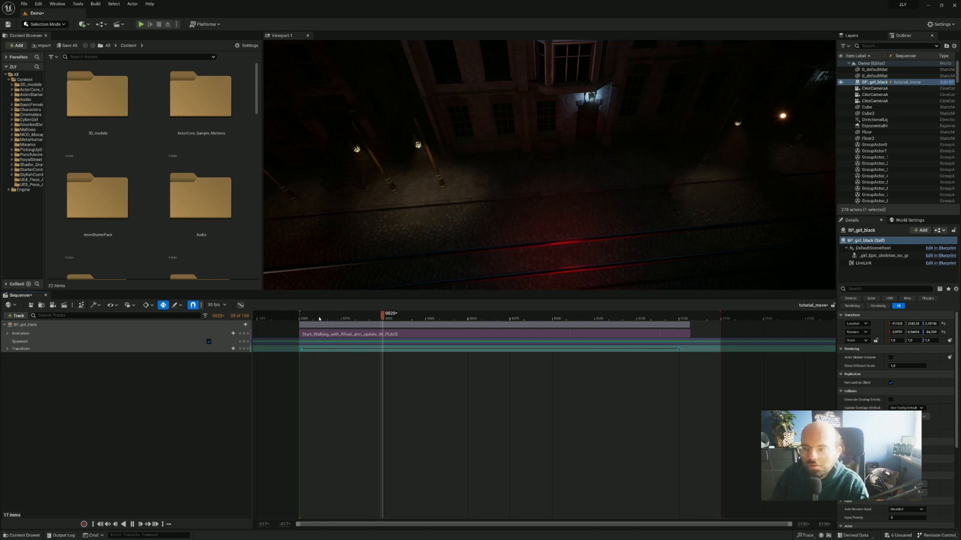
pyautogui.press('space')
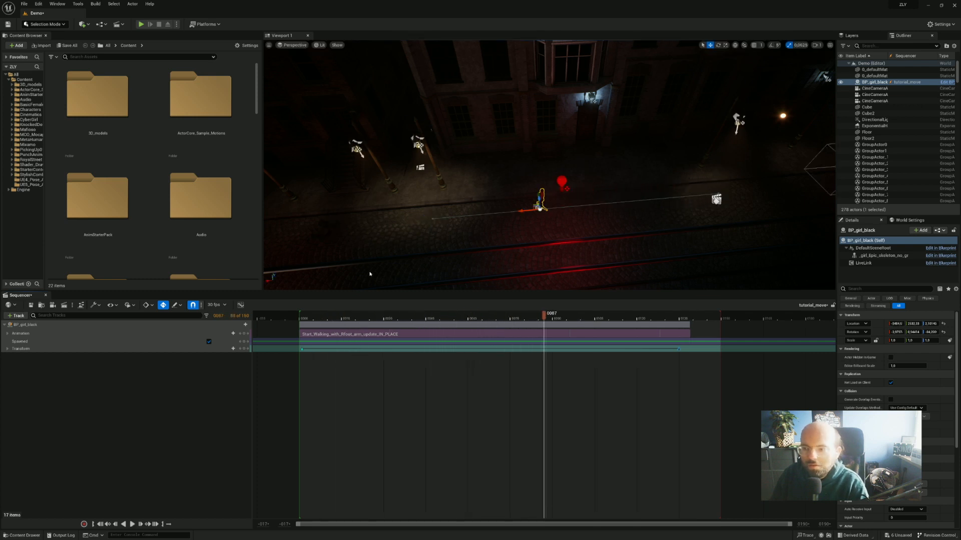
# Replay the walk from a low street-level view behind the character.
pyautogui.moveTo(369, 275); pyautogui.dragTo(287, 265, button='right')
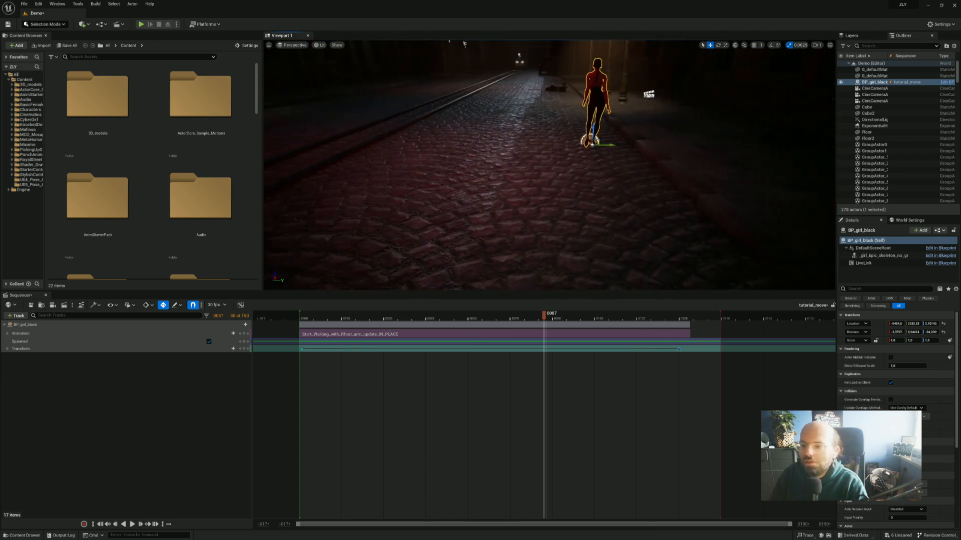
pyautogui.click(308, 322)
pyautogui.press('space')
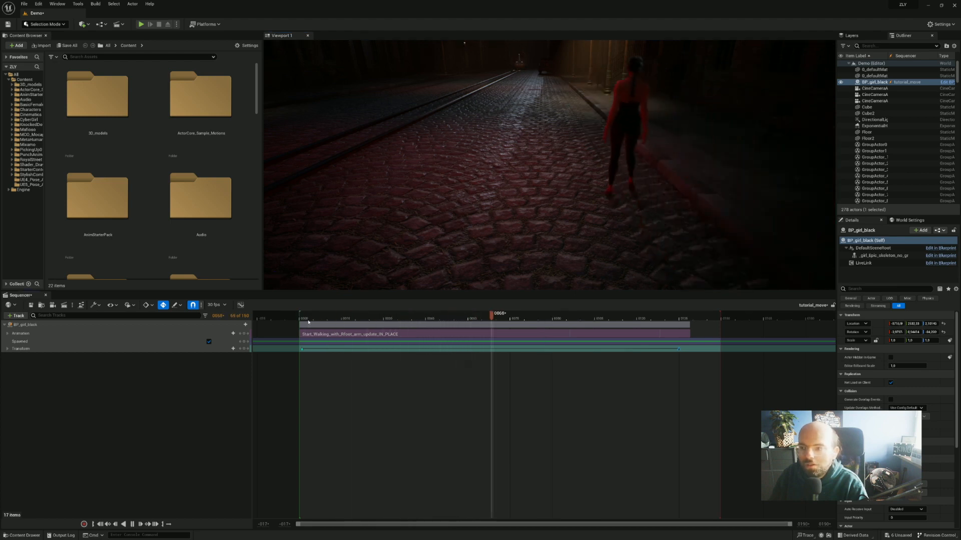
pyautogui.press('space')
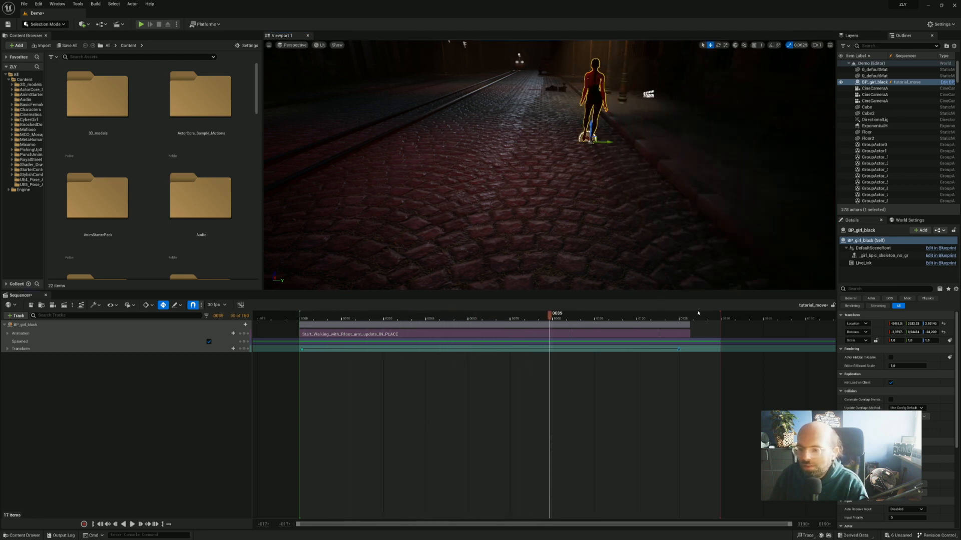
# Extend the sequence's playback range and lengthen the walking animation clip well past the last transform key.
pyautogui.moveTo(745, 318); pyautogui.dragTo(882, 349)
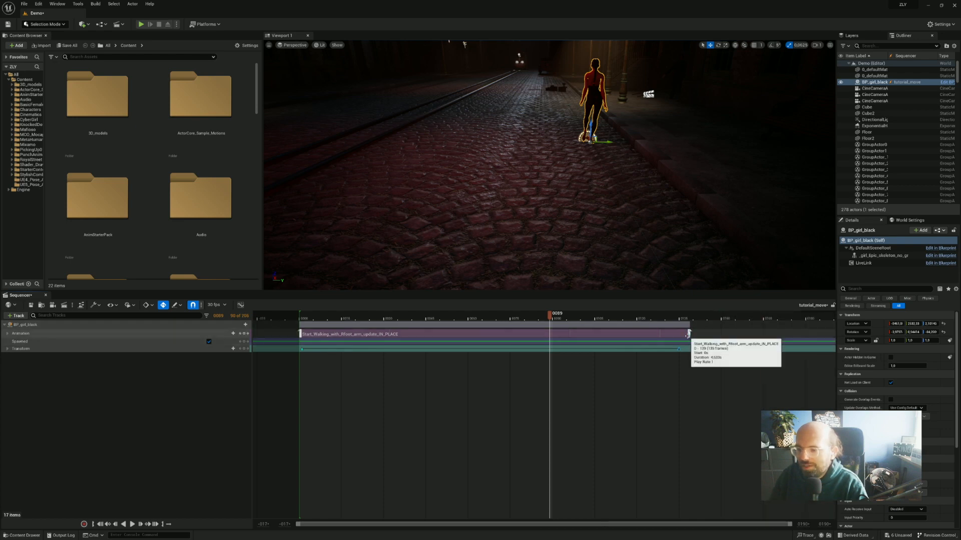
pyautogui.moveTo(690, 333); pyautogui.dragTo(820, 337)
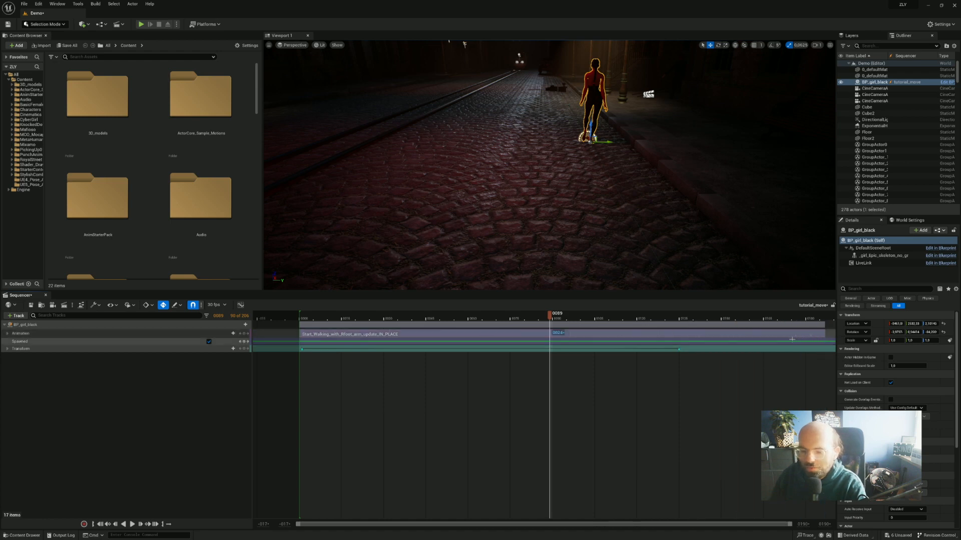
# Extend the walking animation clip and move the character's last transform key to the end of the playback range.
pyautogui.keyDown('ctrl'); pyautogui.scroll(-5, 732, 331); pyautogui.keyUp('ctrl')
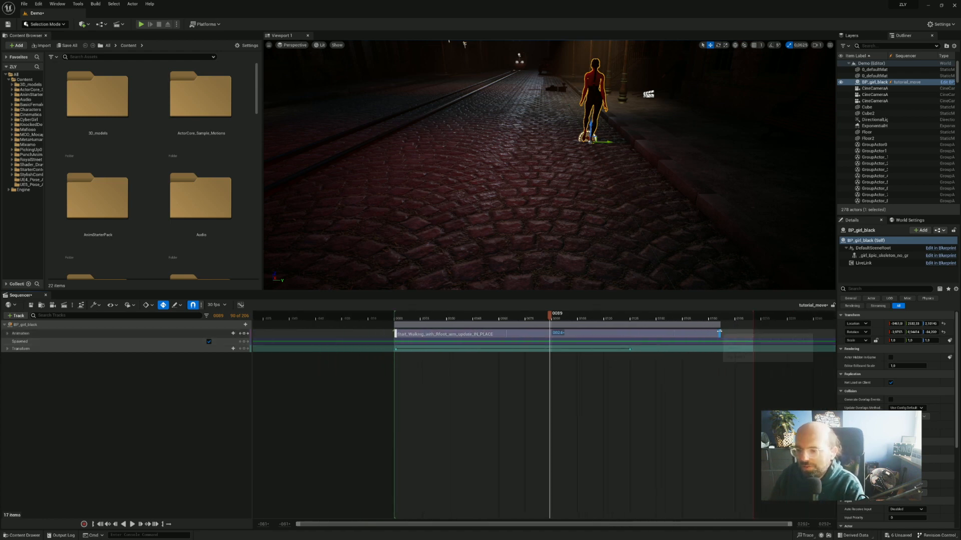
pyautogui.moveTo(720, 334); pyautogui.dragTo(750, 333)
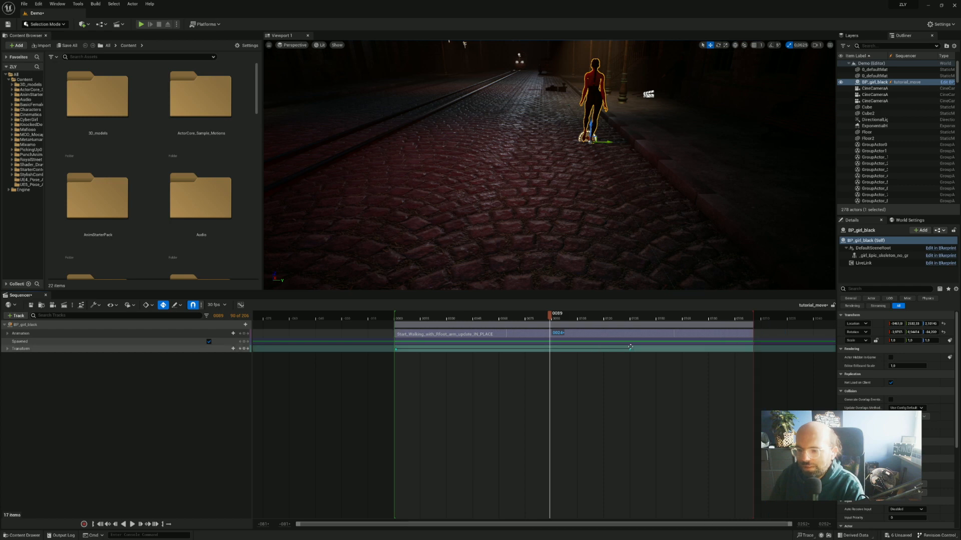
pyautogui.moveTo(628, 349); pyautogui.dragTo(751, 351)
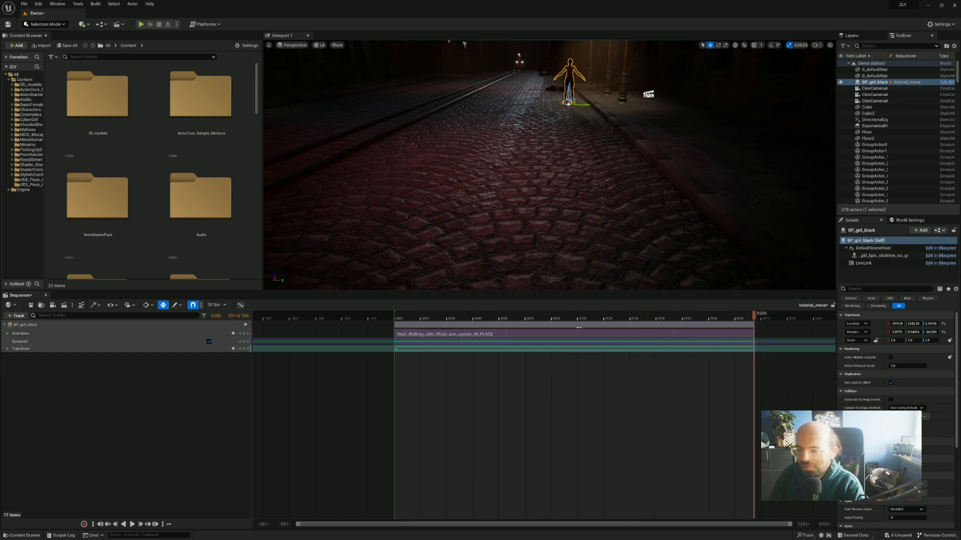
# Play the lengthened walk from around frame 28 to check the character's movement.
pyautogui.click(443, 319)
pyautogui.press('space')
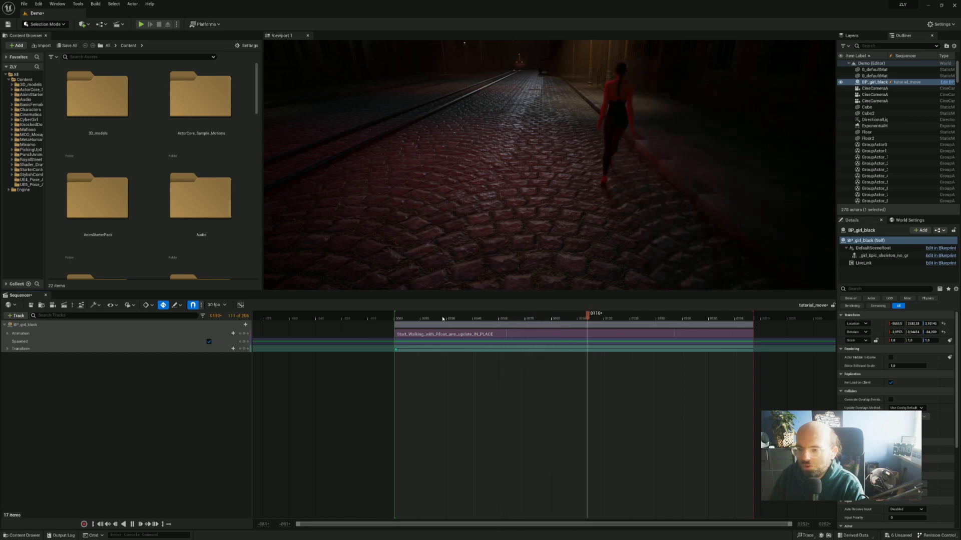
pyautogui.press('space')
# Replace the character's start-walking clip with Walk_Cycle_Arm_Update_IN_PLACE and stretch it to the end of the playback range.
pyautogui.rightClick(504, 334)
pyautogui.moveTo(550, 337)
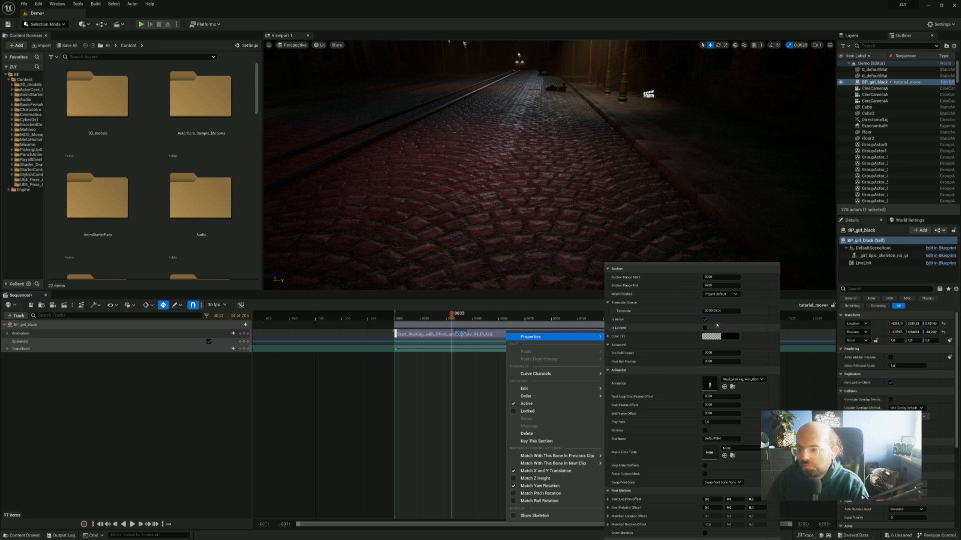
pyautogui.moveTo(584, 390)
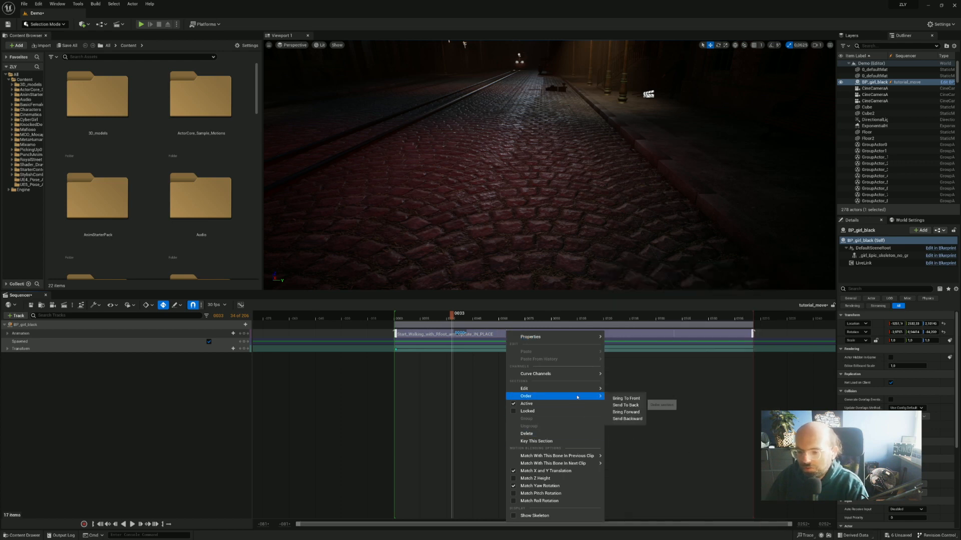
pyautogui.moveTo(567, 456)
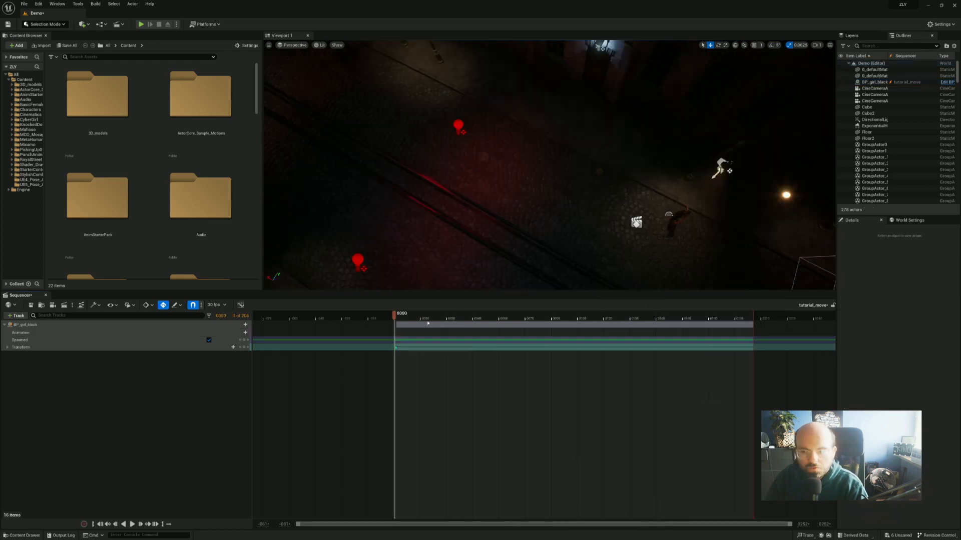
pyautogui.click(237, 333)
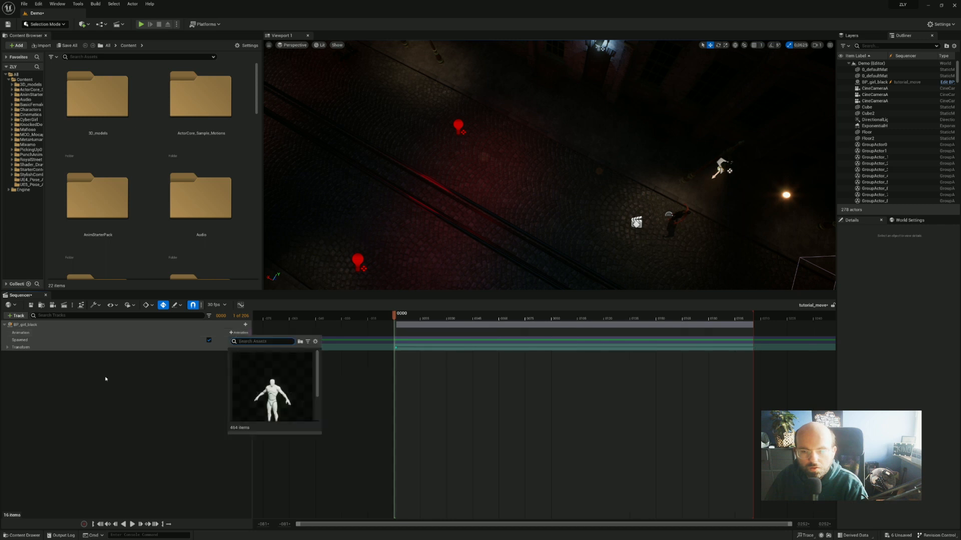
pyautogui.write('walk cyc')
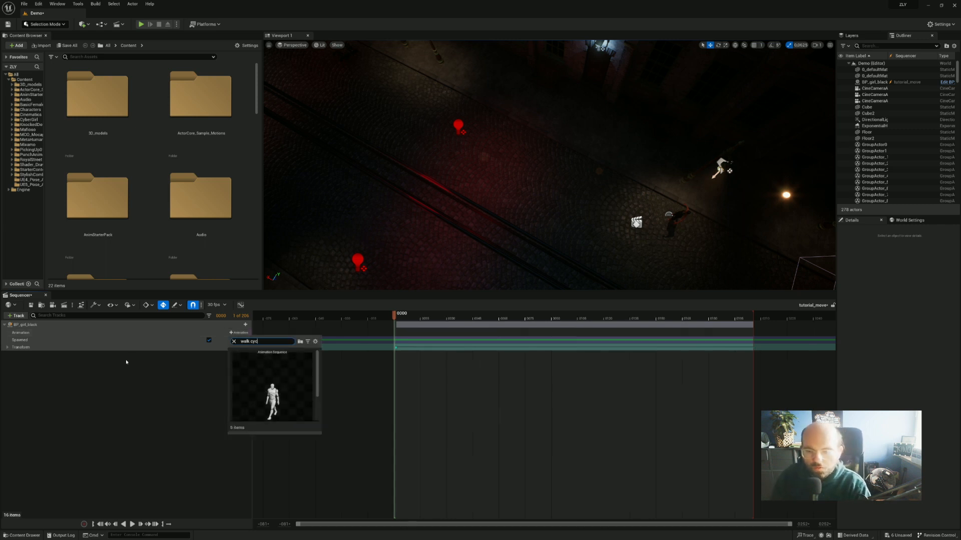
pyautogui.scroll(-3, 316, 394)
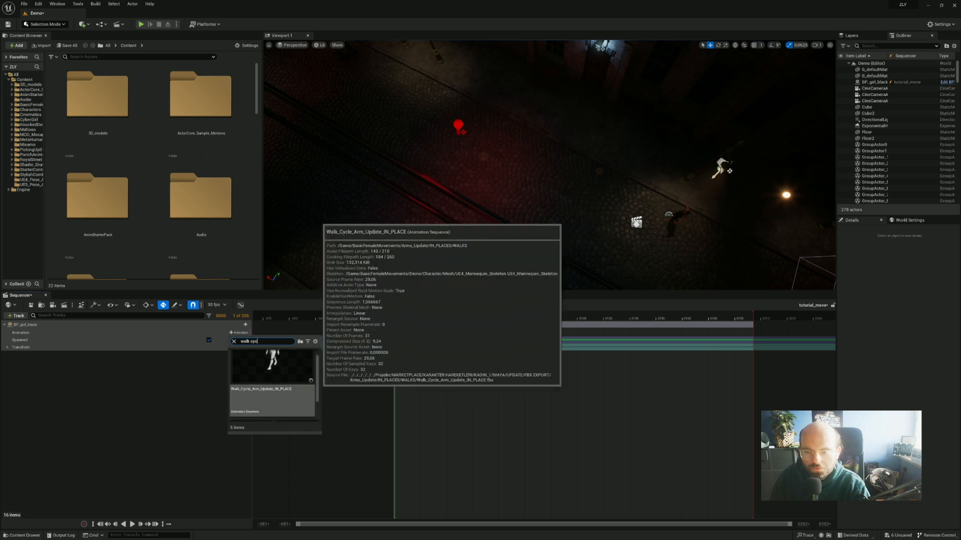
pyautogui.click(325, 362)
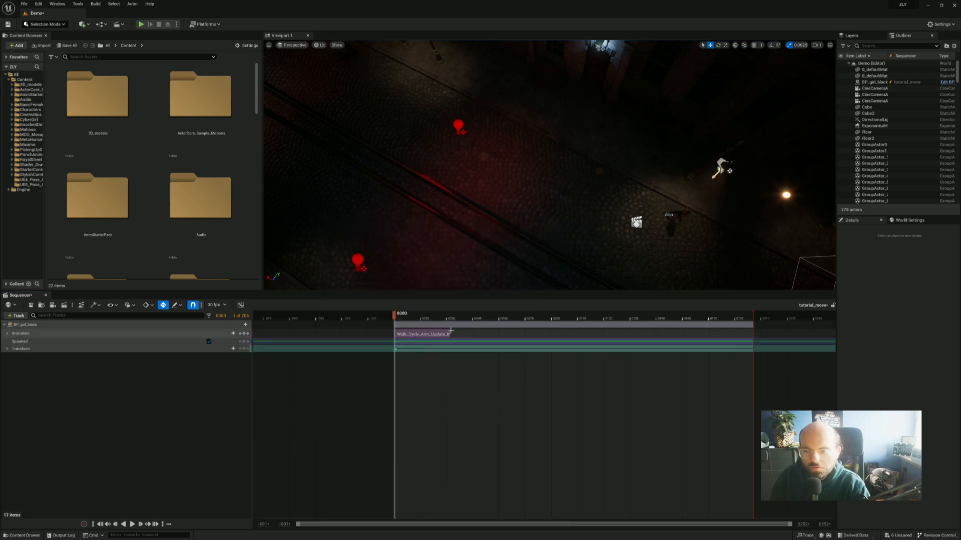
pyautogui.moveTo(449, 332); pyautogui.dragTo(749, 357)
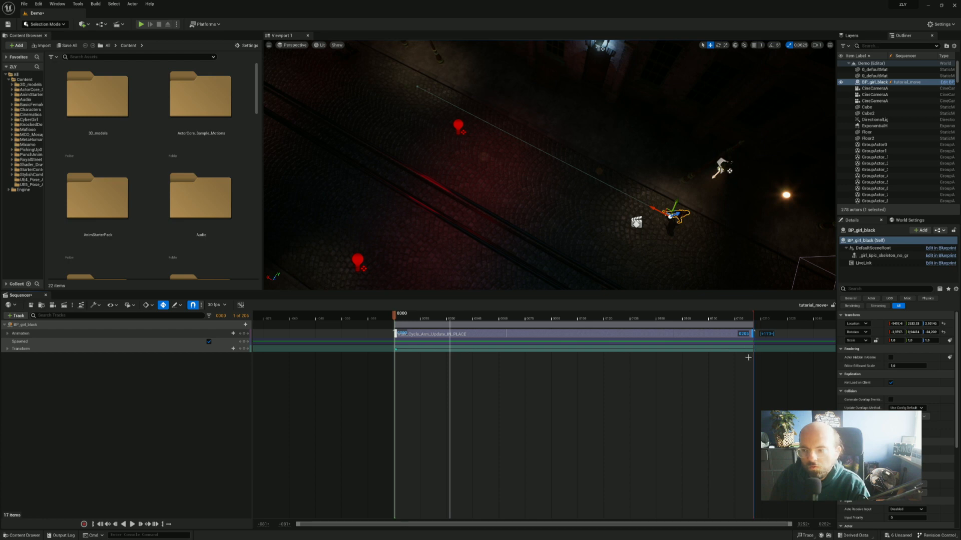
# Play and scrub the looping walk cycle while watching the character from above.
pyautogui.press('space')
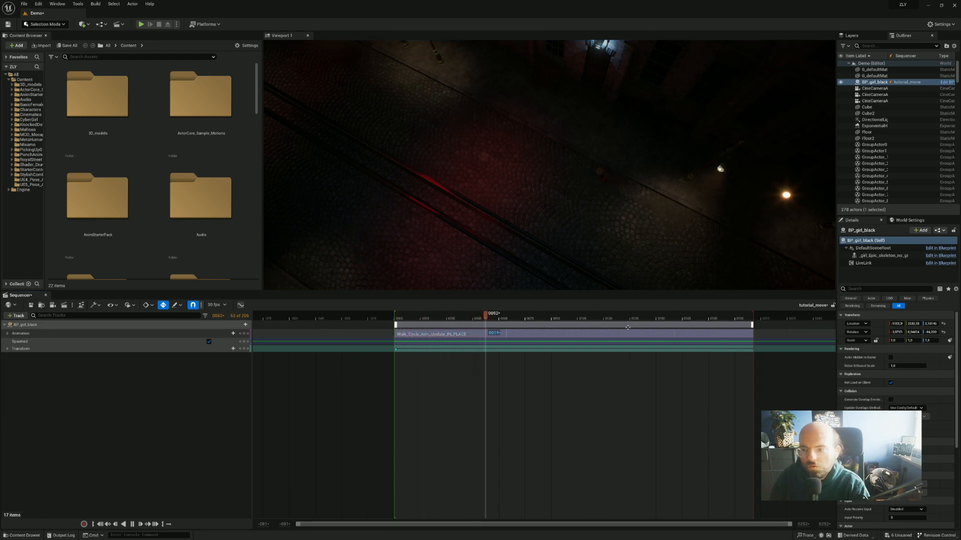
pyautogui.press('space')
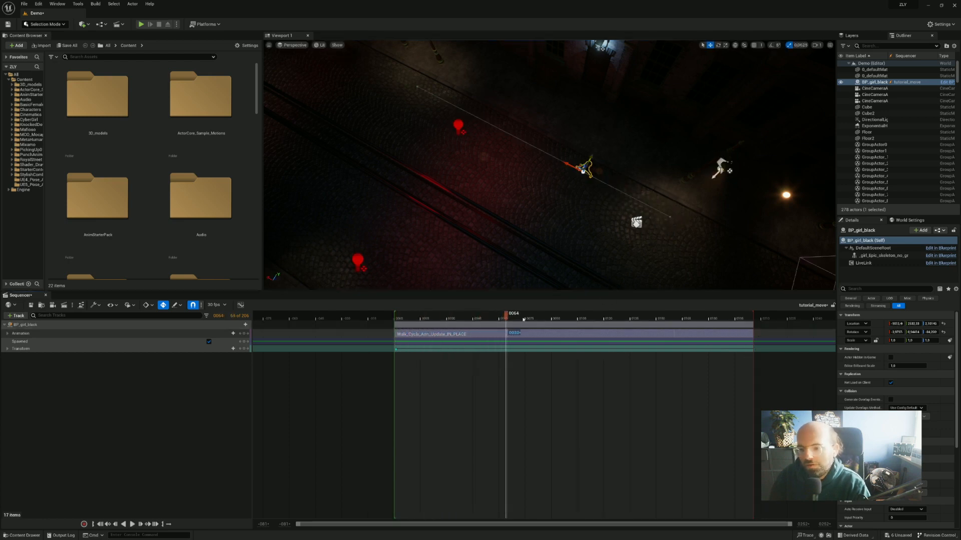
pyautogui.moveTo(524, 319)
pyautogui.mouseDown()
pyautogui.moveTo(620, 319)
pyautogui.moveTo(534, 319)
pyautogui.mouseUp()
# Replay the walk cycle from a low street-level view behind the character.
pyautogui.moveTo(571, 280); pyautogui.dragTo(598, 197, button='right')
pyautogui.press('w')
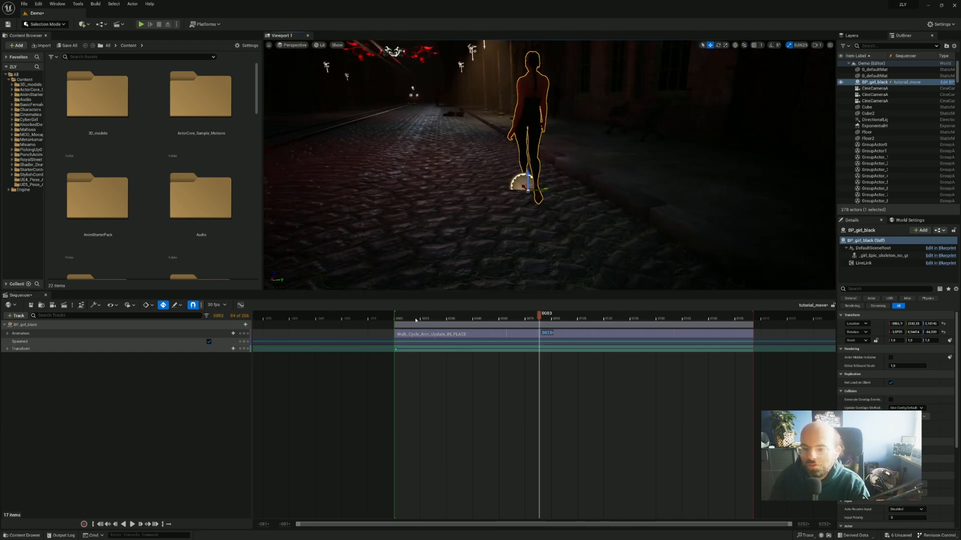
pyautogui.click(418, 319)
pyautogui.press('space')
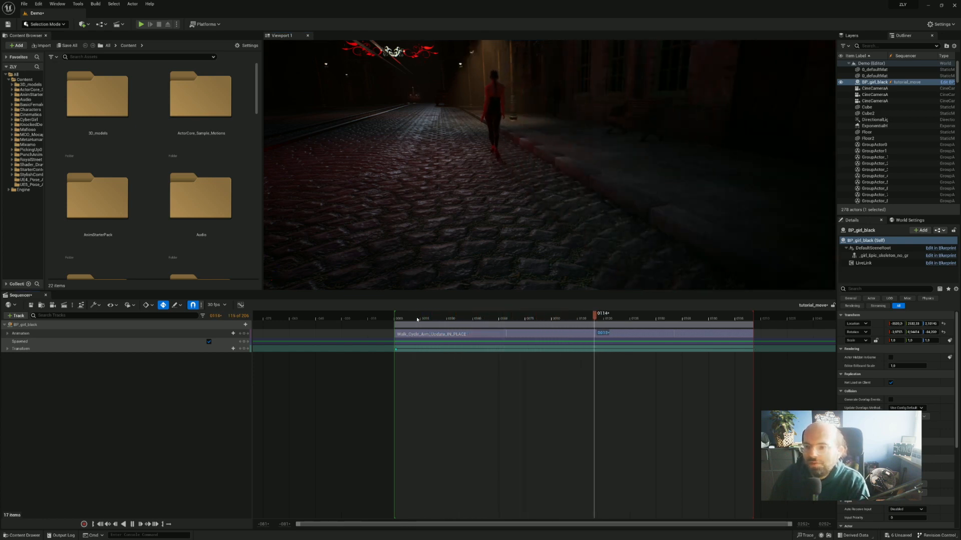
pyautogui.press('space')
pyautogui.click(410, 319)
pyautogui.press('space')
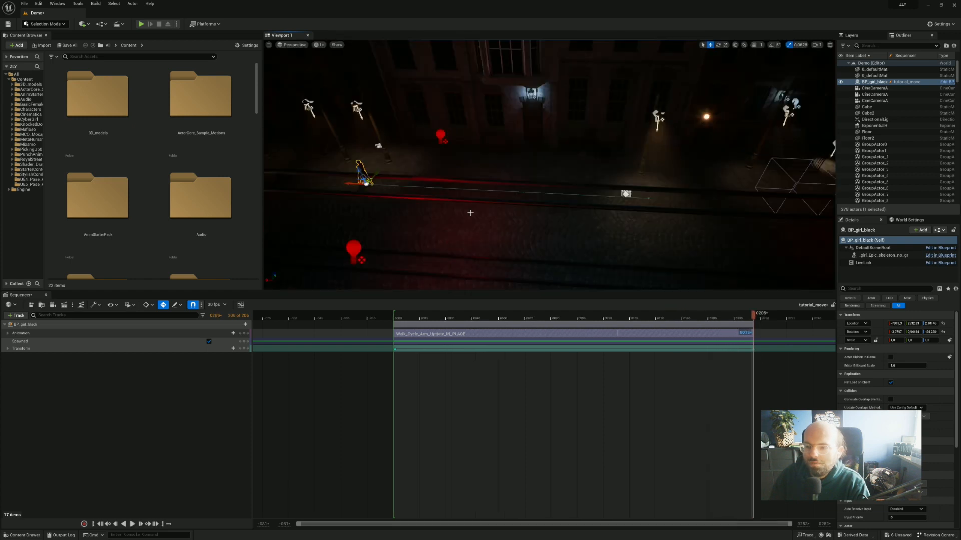
# Scrub and play the walk from a side view across the street to compare stride with travelled distance.
pyautogui.moveTo(410, 315); pyautogui.dragTo(423, 311, button='right')
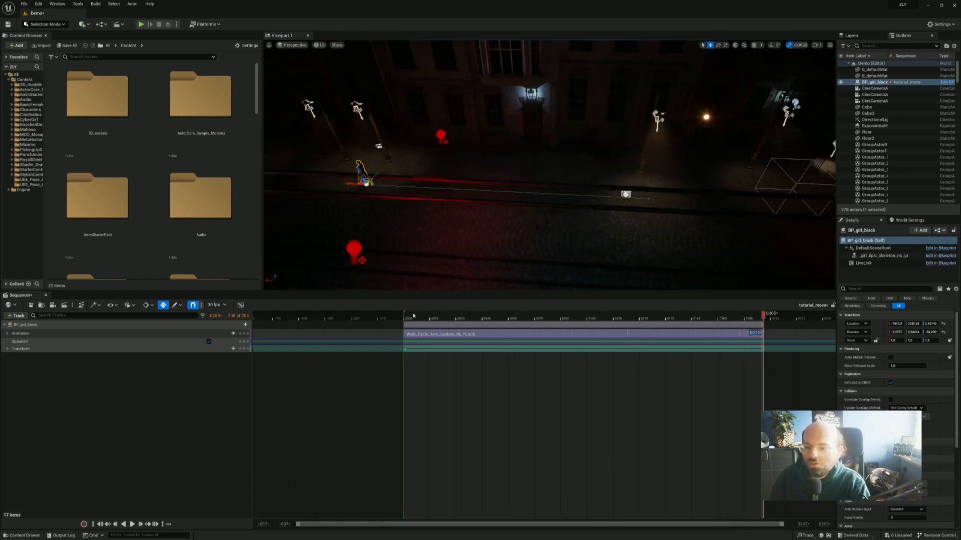
pyautogui.click(412, 315)
pyautogui.moveTo(437, 319); pyautogui.dragTo(725, 316)
pyautogui.moveTo(412, 316); pyautogui.dragTo(444, 350)
pyautogui.press('space')
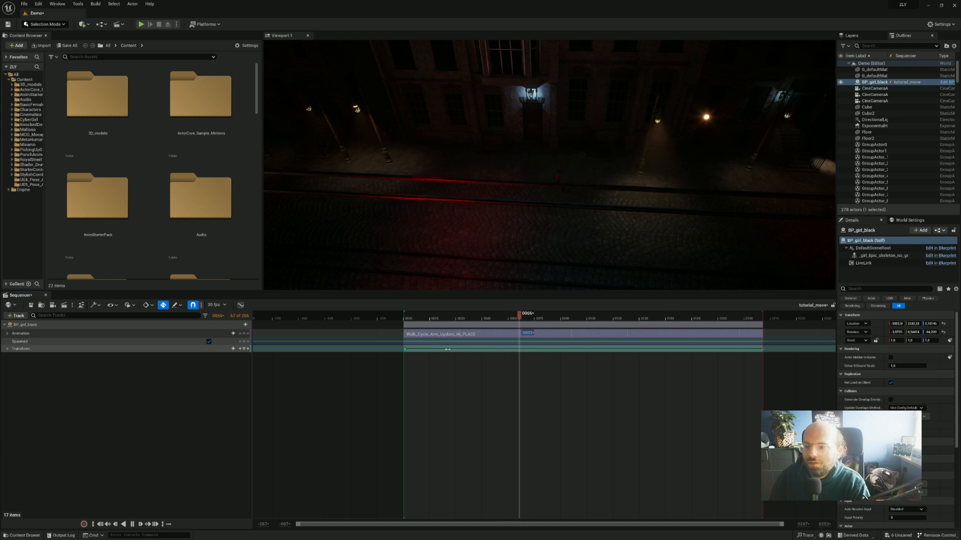
pyautogui.press('space')
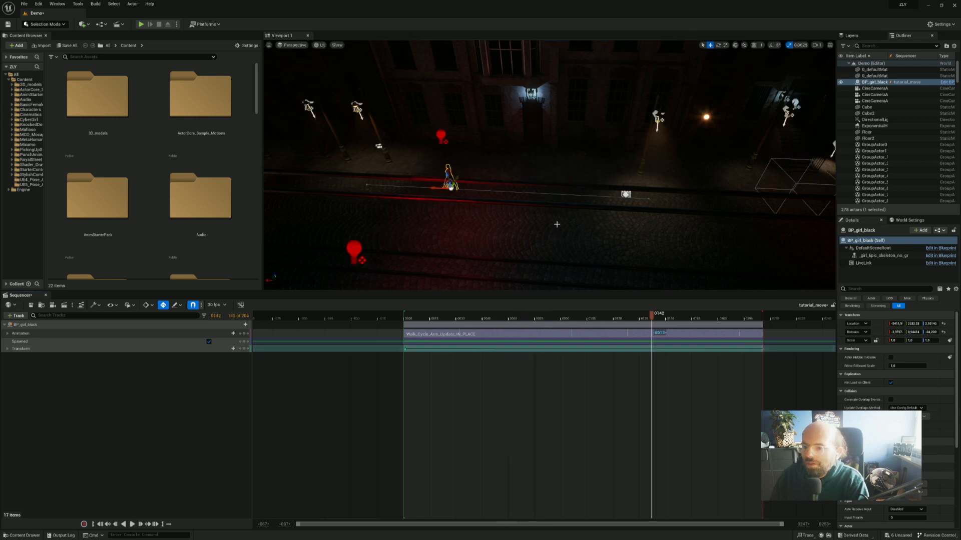
# Add a Cine Camera to the sequence from a close ground-level view behind the character's shoe at frame 3.
pyautogui.click(414, 318)
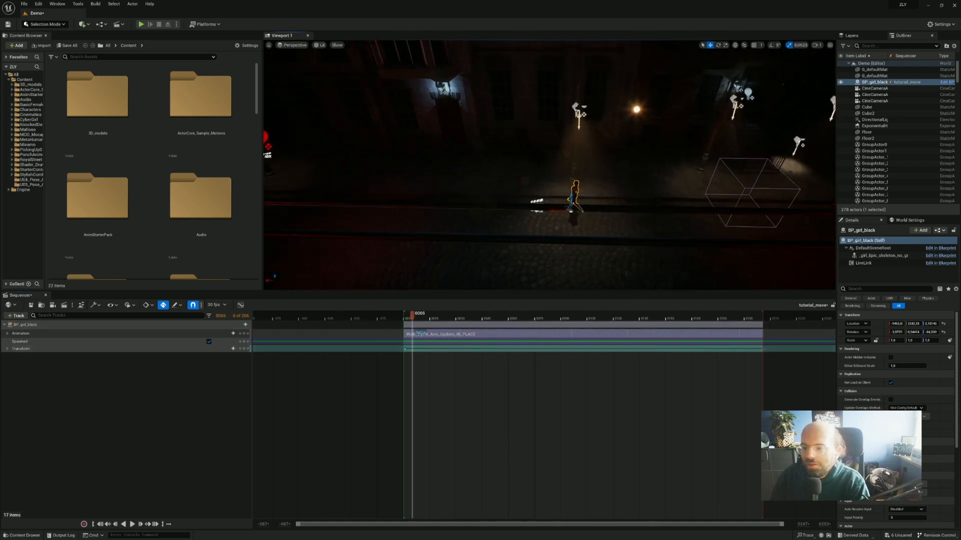
pyautogui.moveTo(549, 165); pyautogui.dragTo(500, 145, button='right')
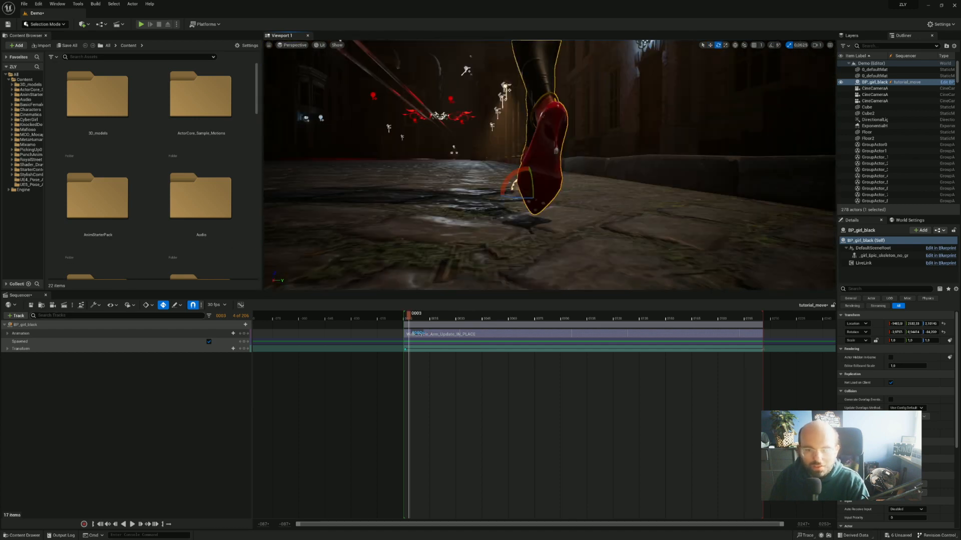
pyautogui.click(54, 307)
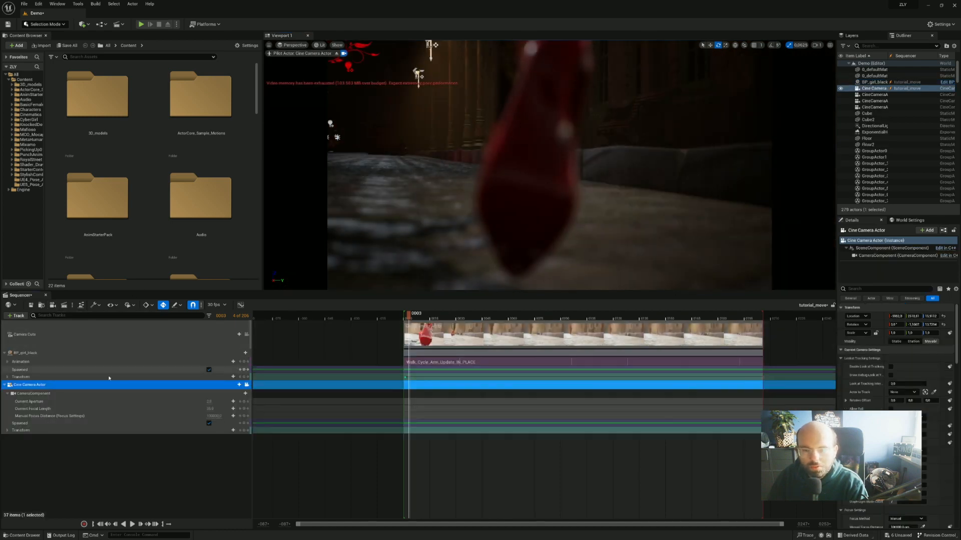
# Pull the Cine Camera back to frame both red shoes from behind and sample its manual focus distance on the raised shoe.
pyautogui.press('s')
pyautogui.moveTo(549, 165)
pyautogui.mouseDown(button='right')
pyautogui.moveTo(536, 163)
pyautogui.moveTo(570, 160)
pyautogui.moveTo(495, 170)
pyautogui.moveTo(531, 168)
pyautogui.mouseUp(button='right')
pyautogui.press('d')
pyautogui.press('w')
pyautogui.press('s')
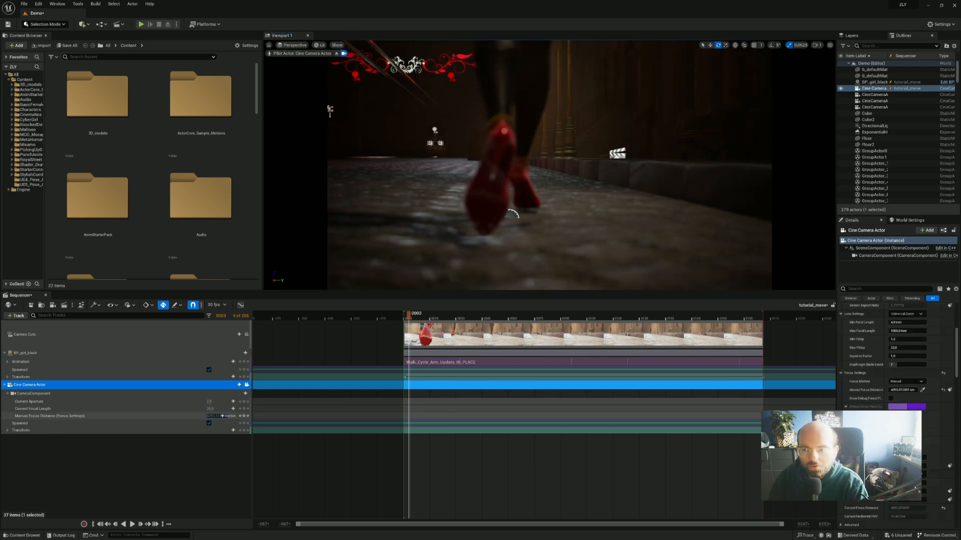
pyautogui.click(513, 213)
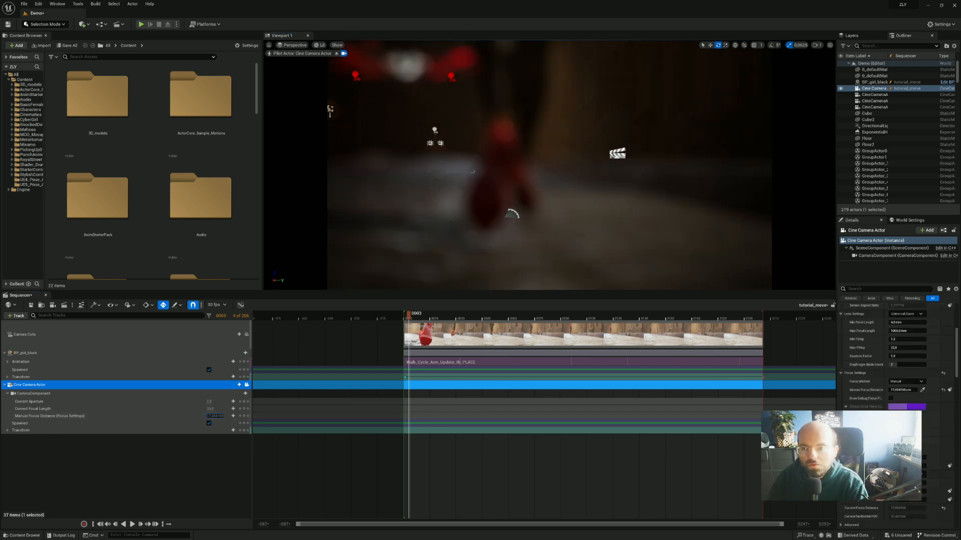
pyautogui.click(479, 140)
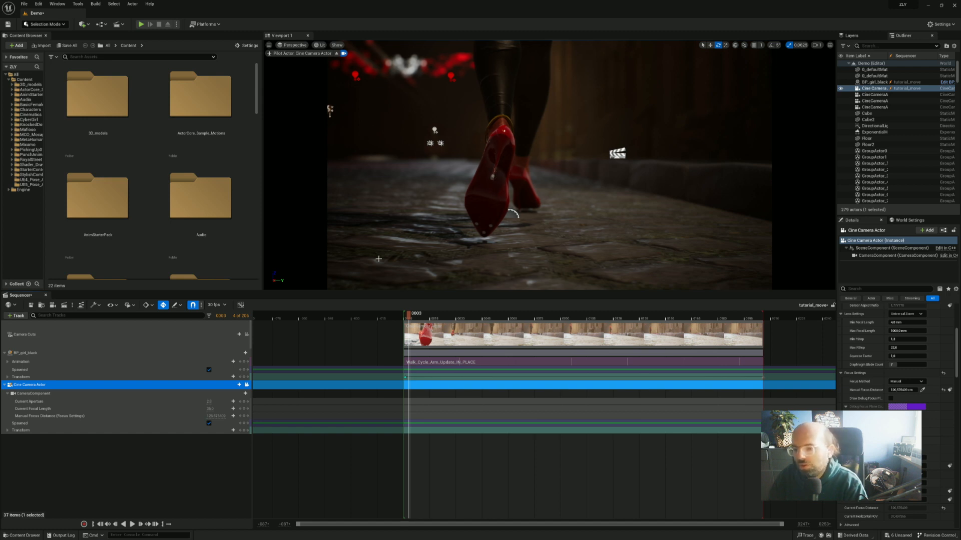
# Play the opening of the sequence through the Cine Camera to check the static shot.
pyautogui.moveTo(413, 318)
pyautogui.mouseDown()
pyautogui.moveTo(549, 315)
pyautogui.moveTo(408, 316)
pyautogui.mouseUp()
pyautogui.press('space')
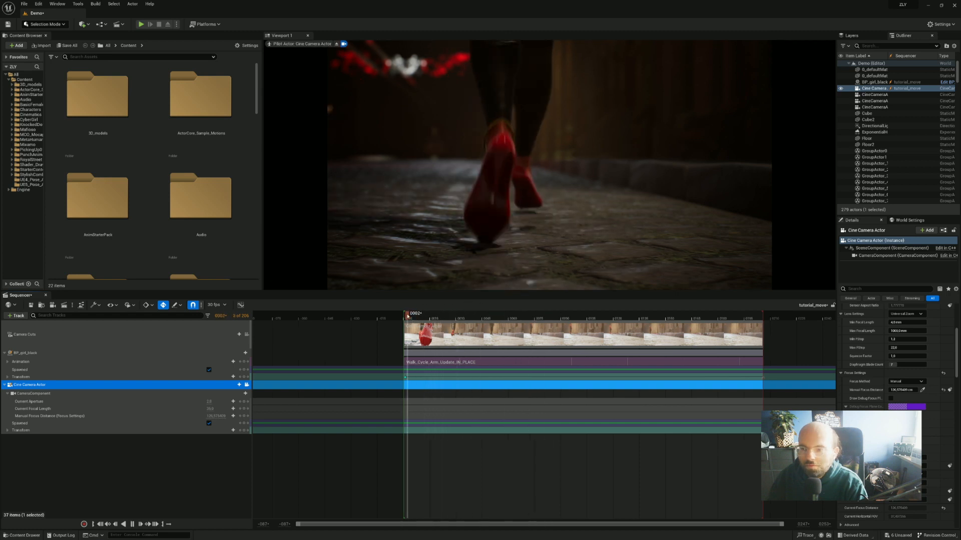
pyautogui.press('space')
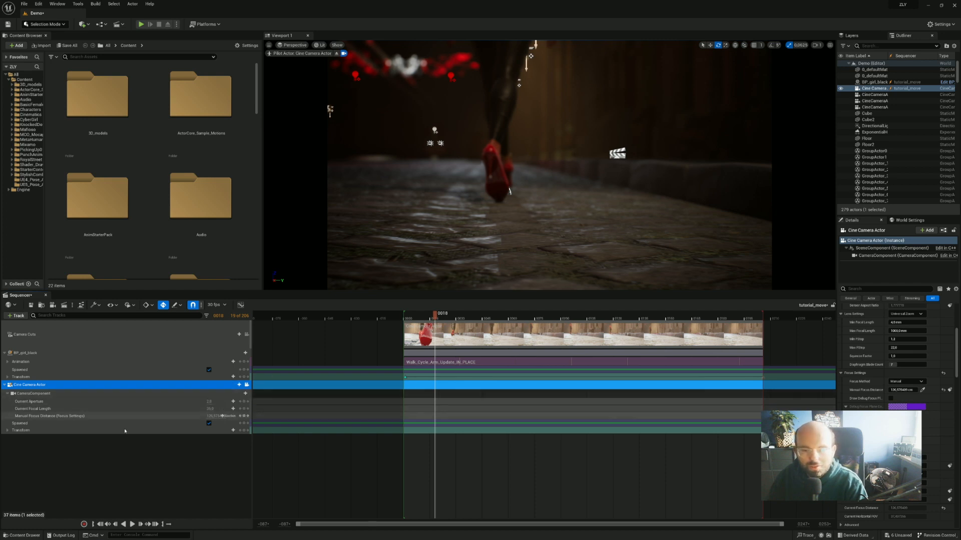
# Key the Cine Camera's transform at frame 1.
pyautogui.moveTo(421, 316); pyautogui.dragTo(412, 317)
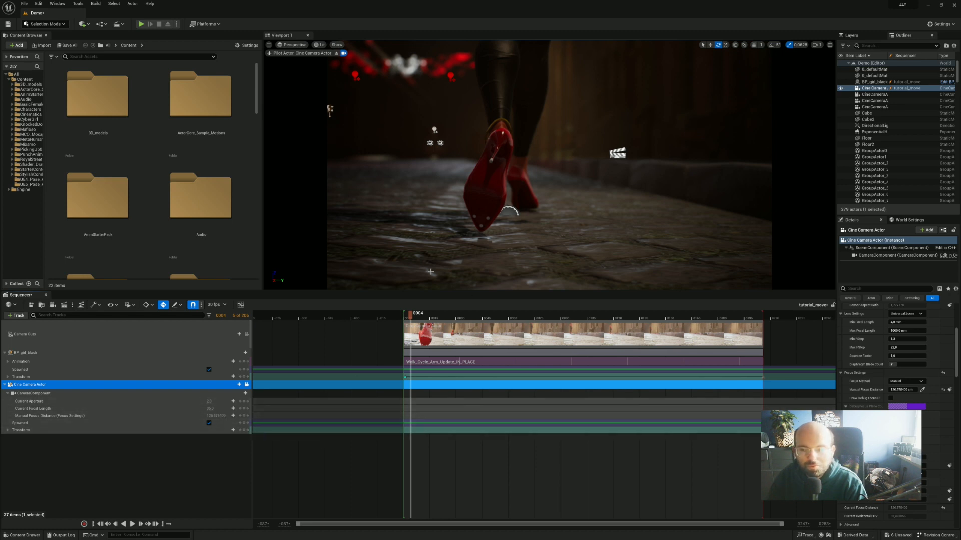
pyautogui.moveTo(410, 318); pyautogui.dragTo(406, 318)
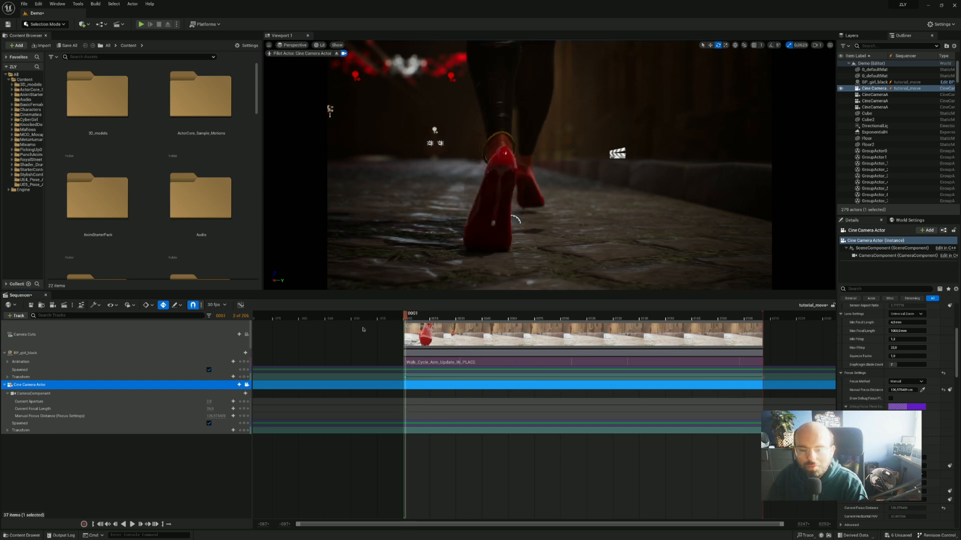
pyautogui.click(243, 430)
# Try to fly the Cine Camera forward behind the character's feet at frame 45.
pyautogui.moveTo(411, 318); pyautogui.dragTo(482, 316)
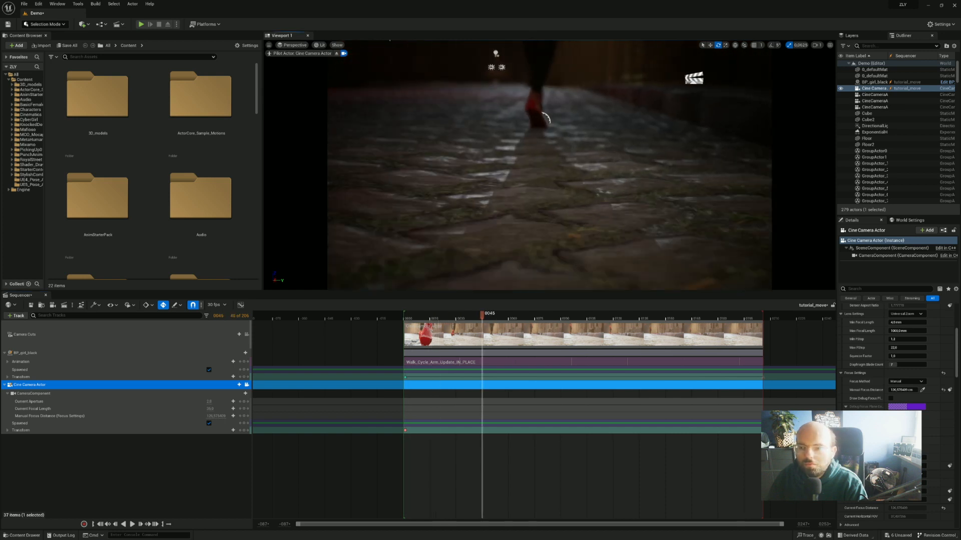
pyautogui.moveTo(549, 165); pyautogui.dragTo(645, 111, button='right')
pyautogui.press('w')
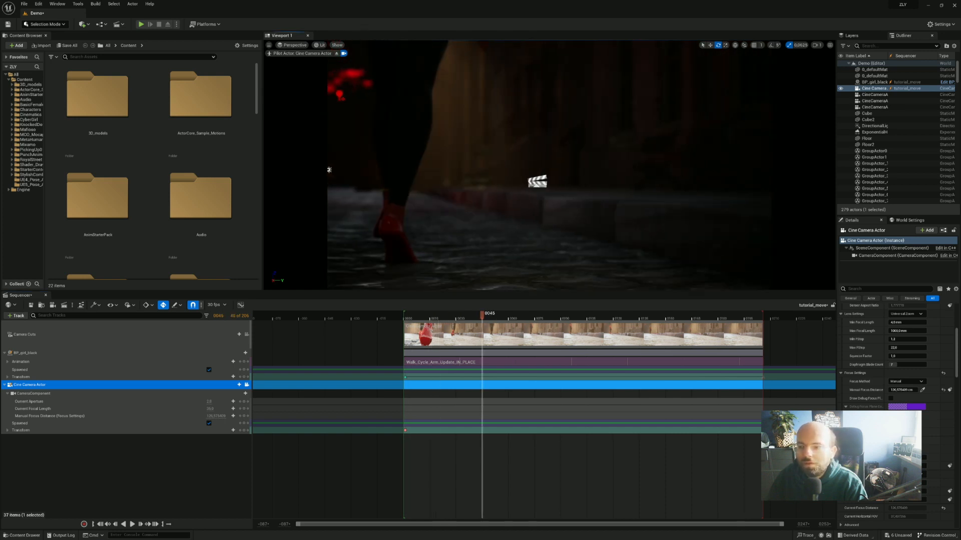
pyautogui.press('a')
pyautogui.moveTo(528, 191); pyautogui.dragTo(488, 191, button='right')
pyautogui.press('d')
pyautogui.press('a')
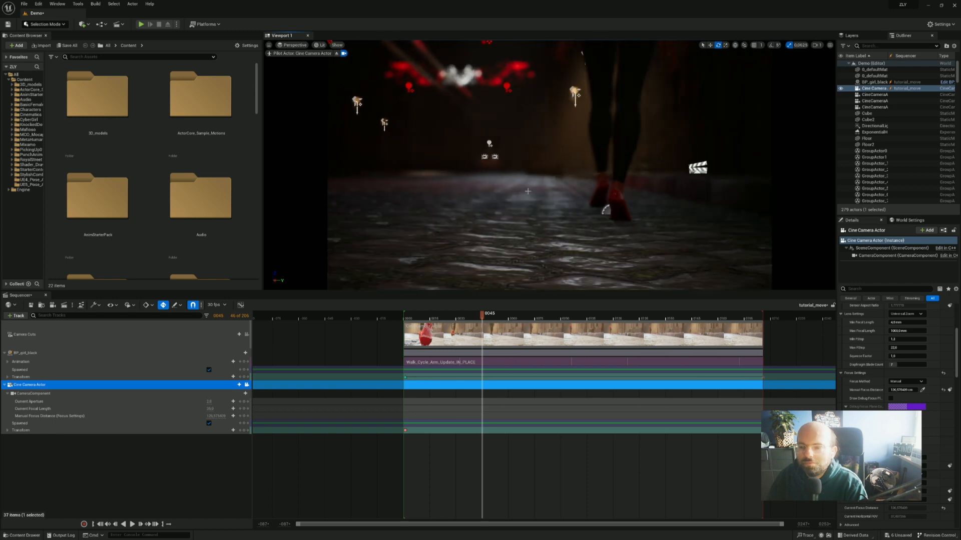
# Undo the Cine Camera moves made at frame 45.
pyautogui.hotkey('ctrl', 'z')
pyautogui.hotkey('ctrl', 'z')
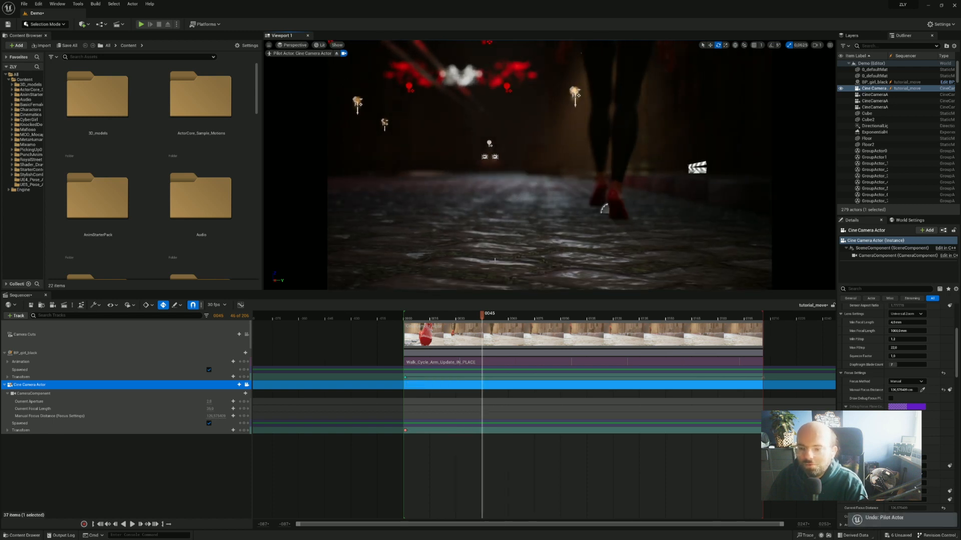
pyautogui.hotkey('ctrl', 'z')
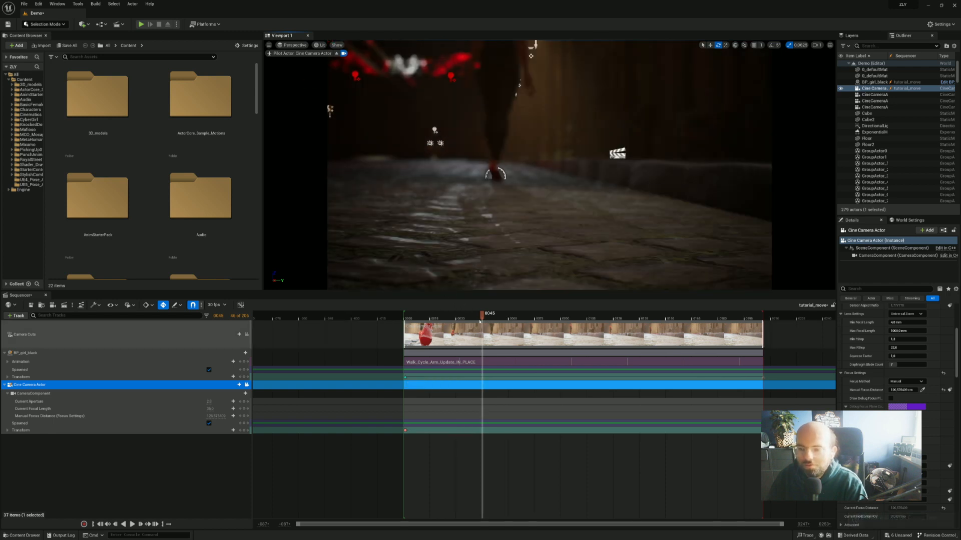
# At frame 36, move the Cine Camera forward along the street to follow behind the character, keying its transform.
pyautogui.moveTo(483, 316); pyautogui.dragTo(411, 317)
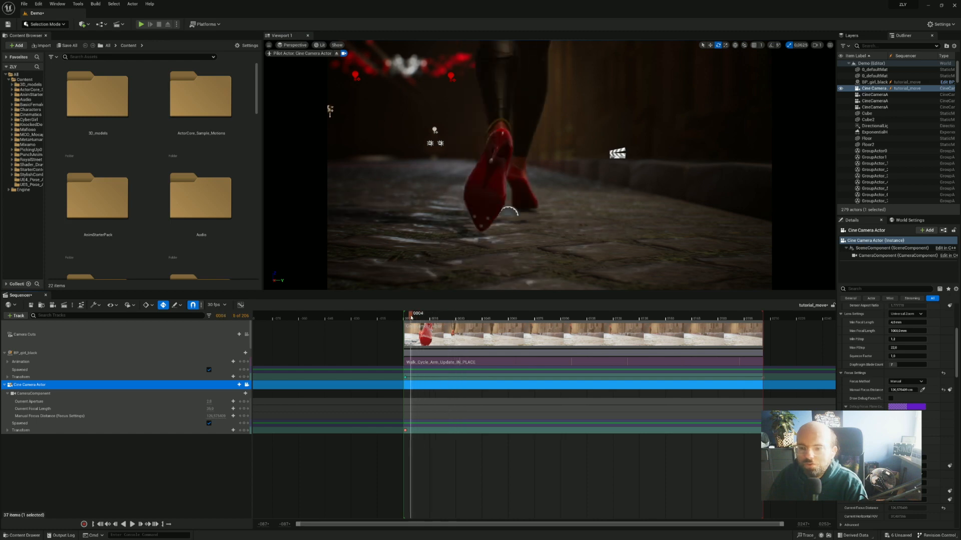
pyautogui.click(246, 384)
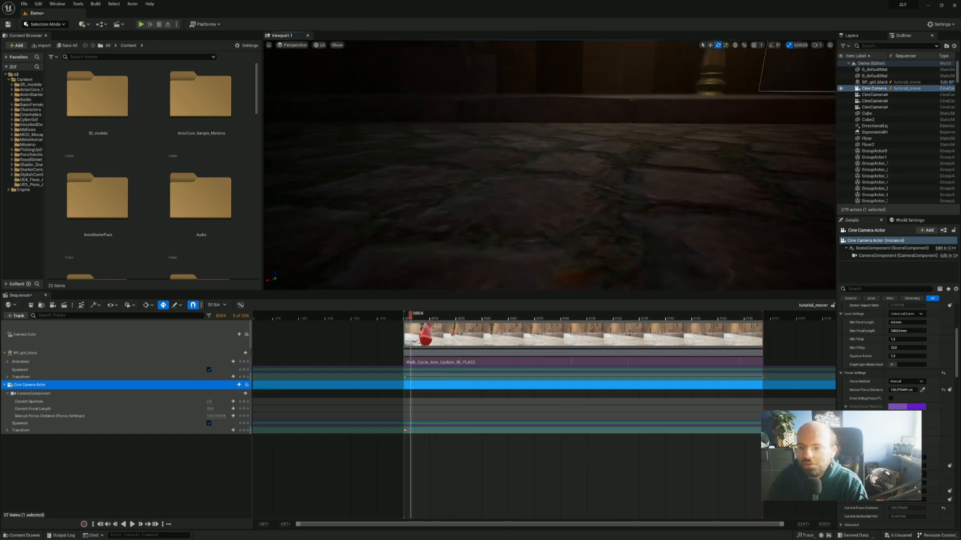
pyautogui.press('s')
pyautogui.moveTo(528, 196)
pyautogui.mouseDown(button='right')
pyautogui.moveTo(513, 181)
pyautogui.moveTo(529, 196)
pyautogui.mouseUp(button='right')
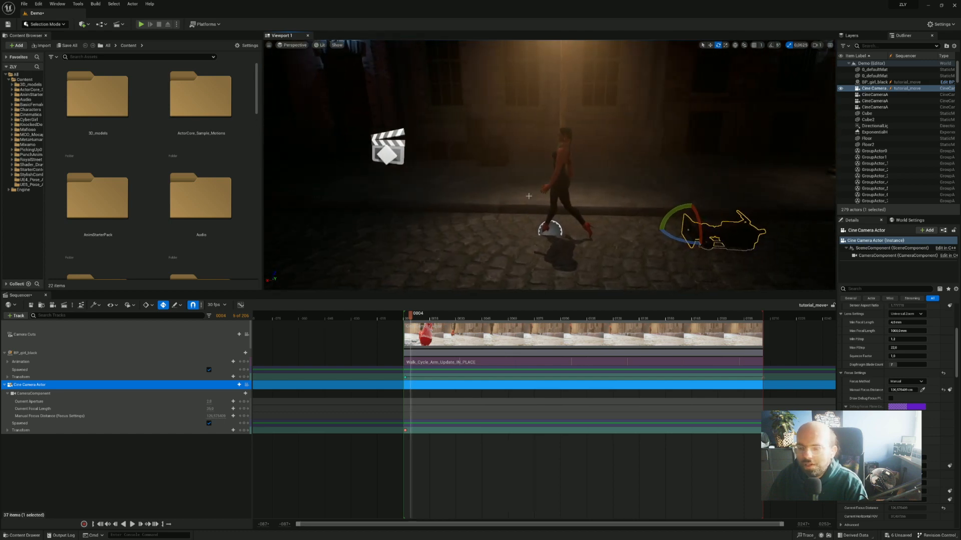
pyautogui.moveTo(429, 318); pyautogui.dragTo(468, 318)
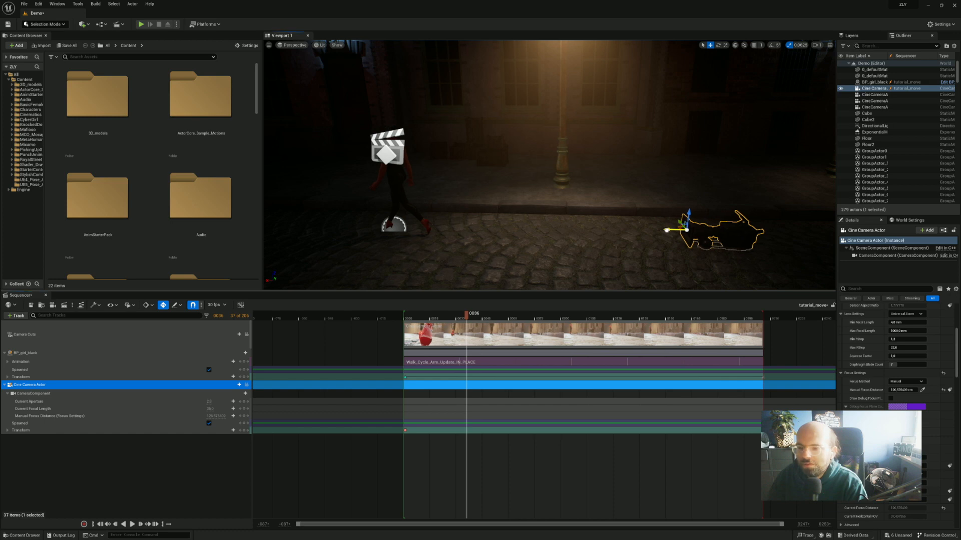
pyautogui.moveTo(667, 230); pyautogui.dragTo(470, 237)
# Play the opening of the sequence from a side view and through the Cine Camera to compare its speed with the character's.
pyautogui.click(410, 315)
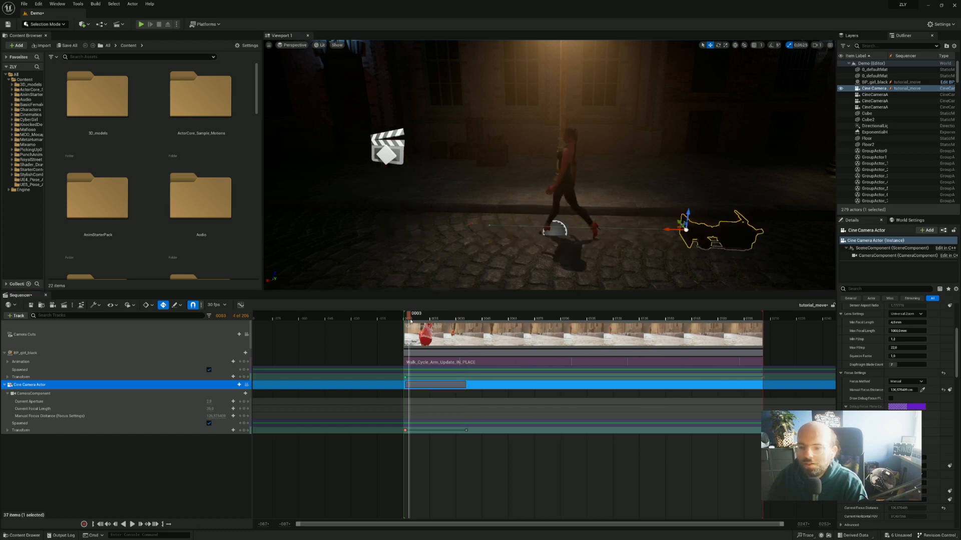
pyautogui.press('space')
pyautogui.press('space')
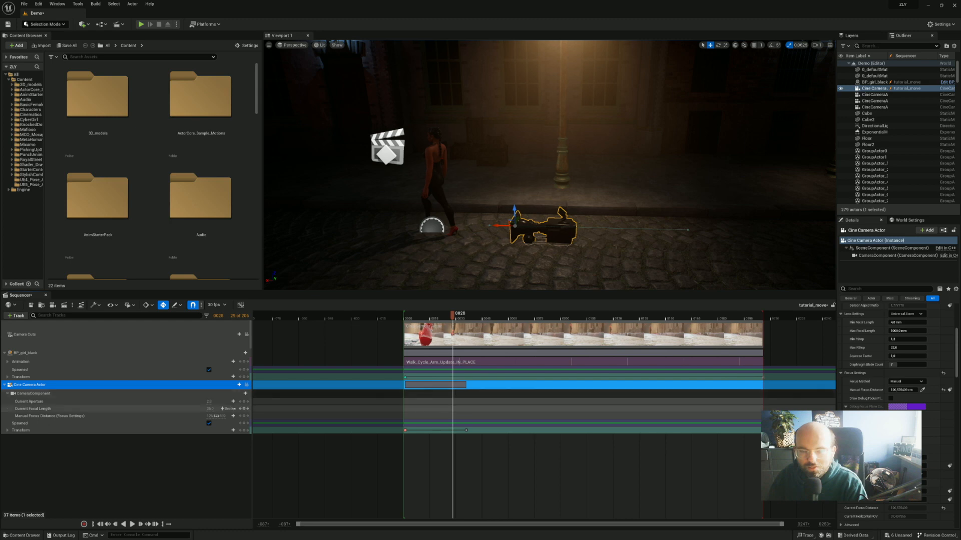
pyautogui.click(246, 385)
pyautogui.click(408, 316)
pyautogui.press('space')
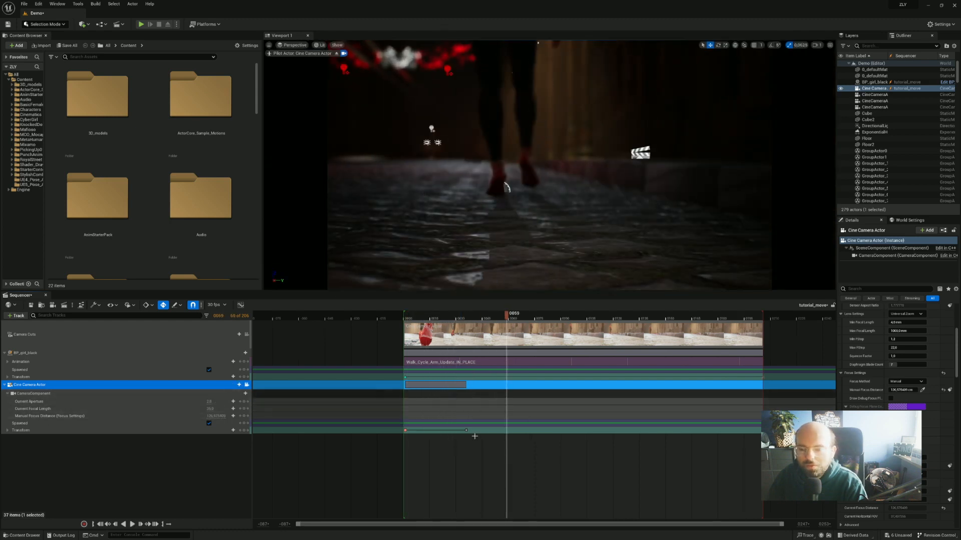
# Try shifting the Cine Camera's second transform key to frame 96 and play the slower camera move.
pyautogui.moveTo(464, 430); pyautogui.dragTo(571, 431)
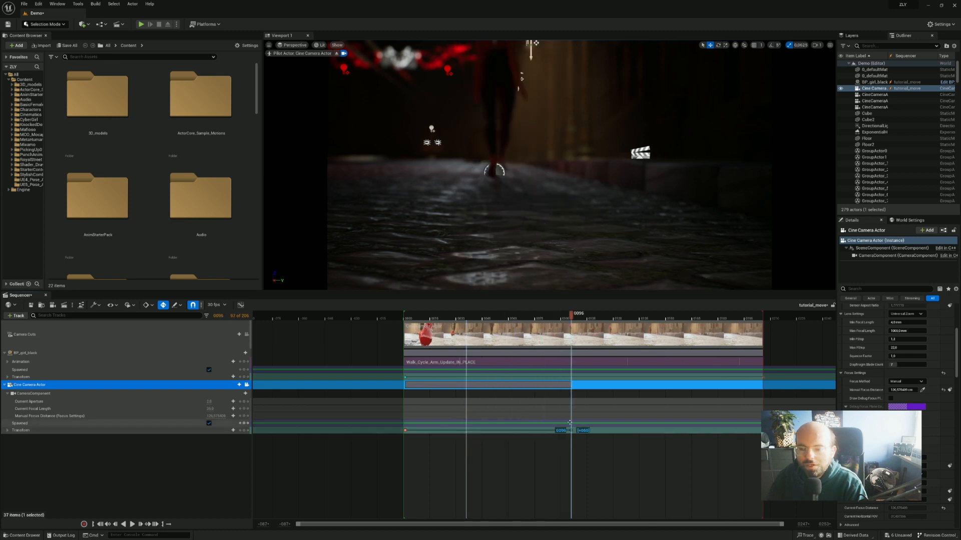
pyautogui.click(409, 317)
pyautogui.press('space')
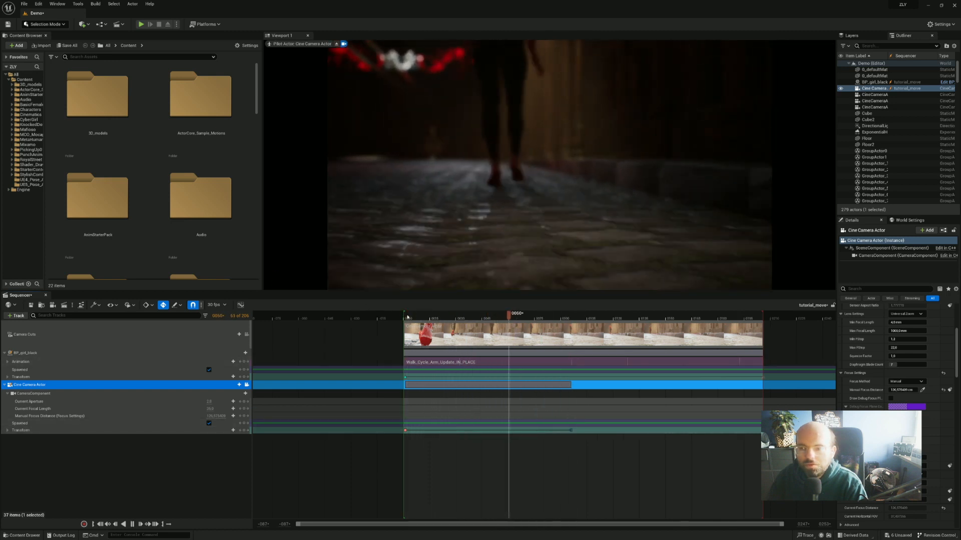
pyautogui.press('space')
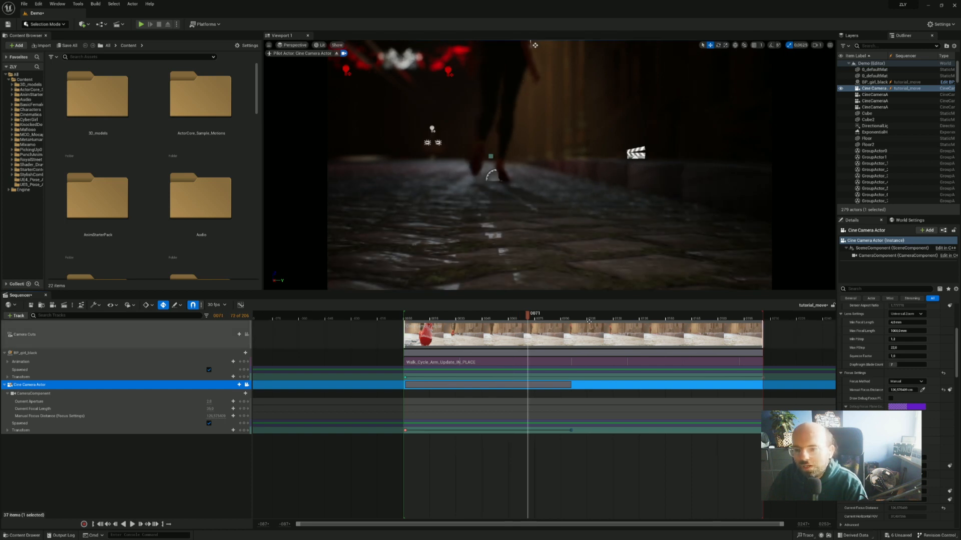
pyautogui.press('super')
pyautogui.press('super')
pyautogui.click(684, 253)
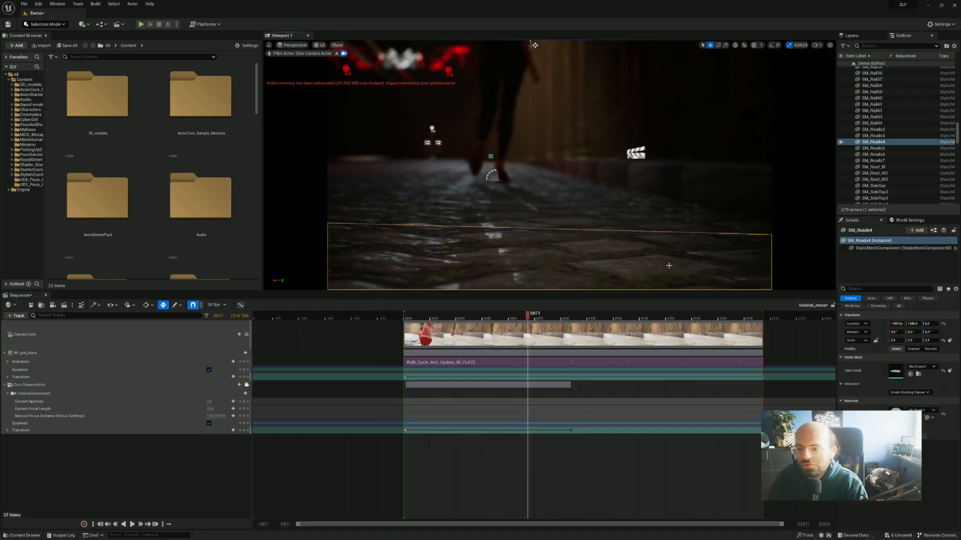
# Try shifting the Cine Camera's second transform key to frame 27 and play the faster camera move.
pyautogui.click(460, 315)
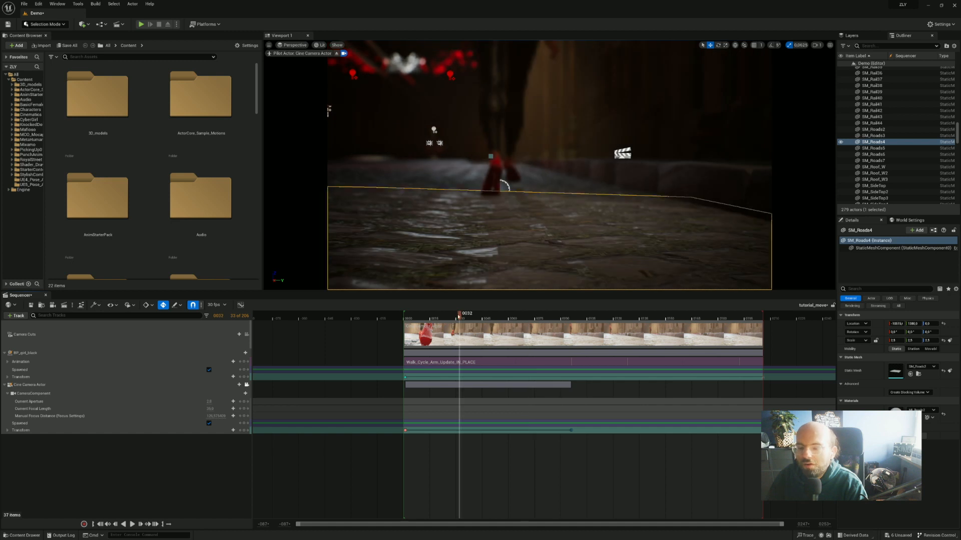
pyautogui.moveTo(571, 430); pyautogui.dragTo(451, 430)
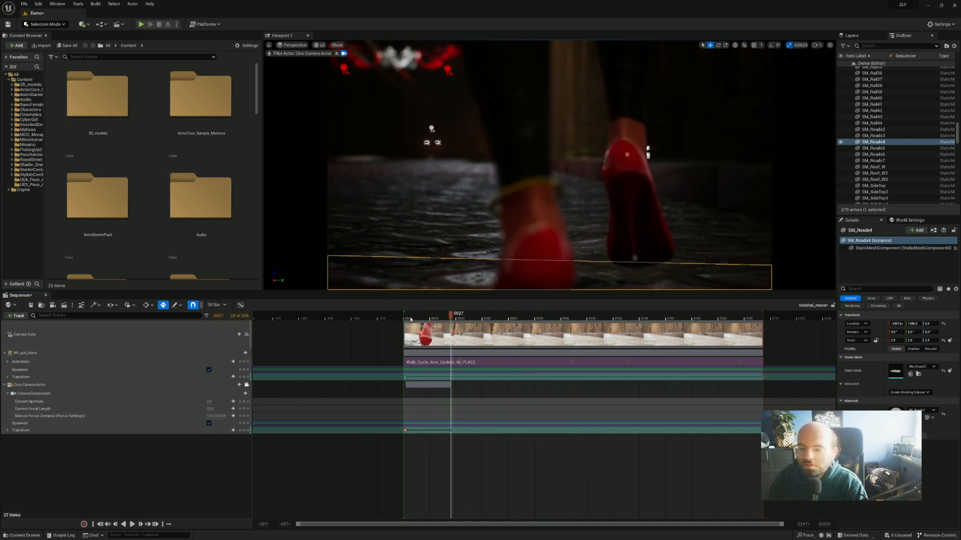
pyautogui.click(411, 319)
pyautogui.press('space')
pyautogui.press('space')
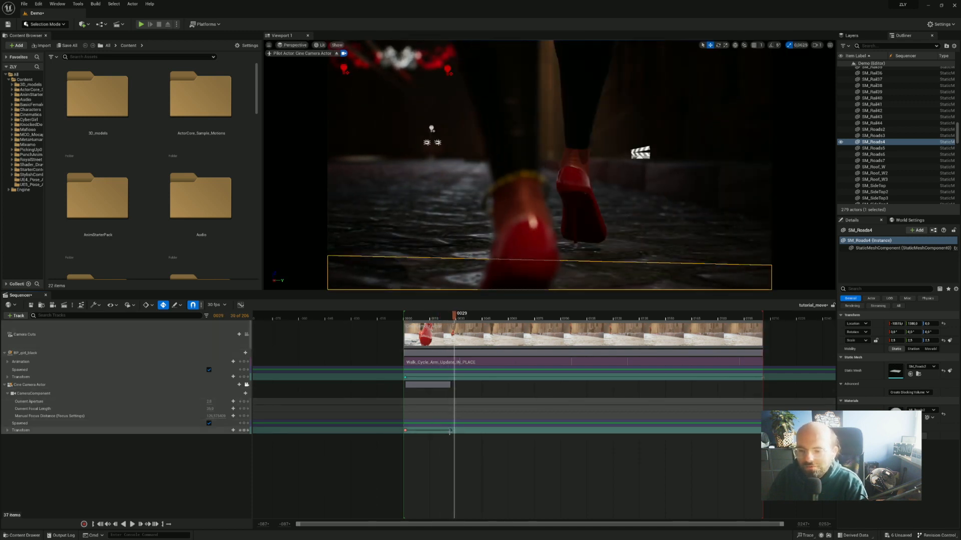
# Shift the Cine Camera's second transform key to frame 36 and replay the shot.
pyautogui.moveTo(450, 430); pyautogui.dragTo(465, 431)
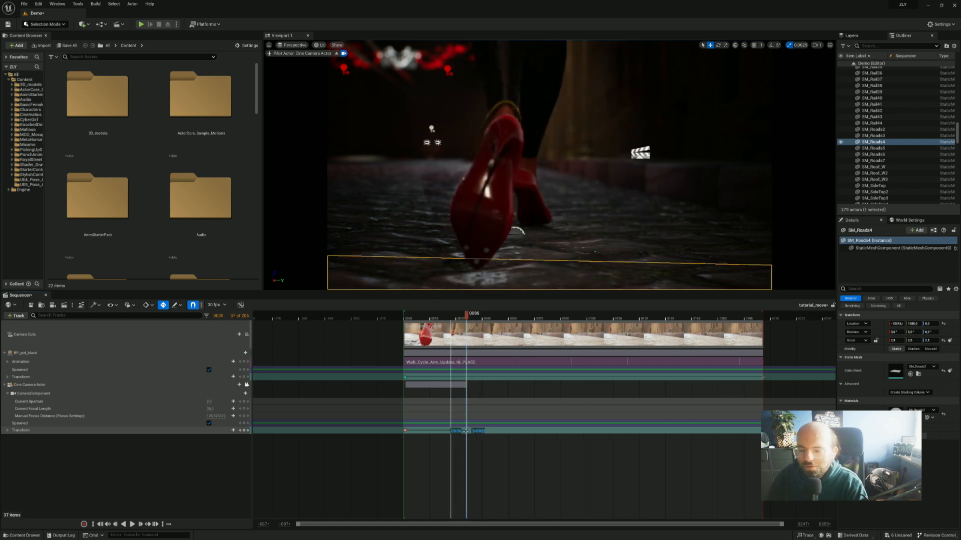
pyautogui.click(426, 321)
pyautogui.press('space')
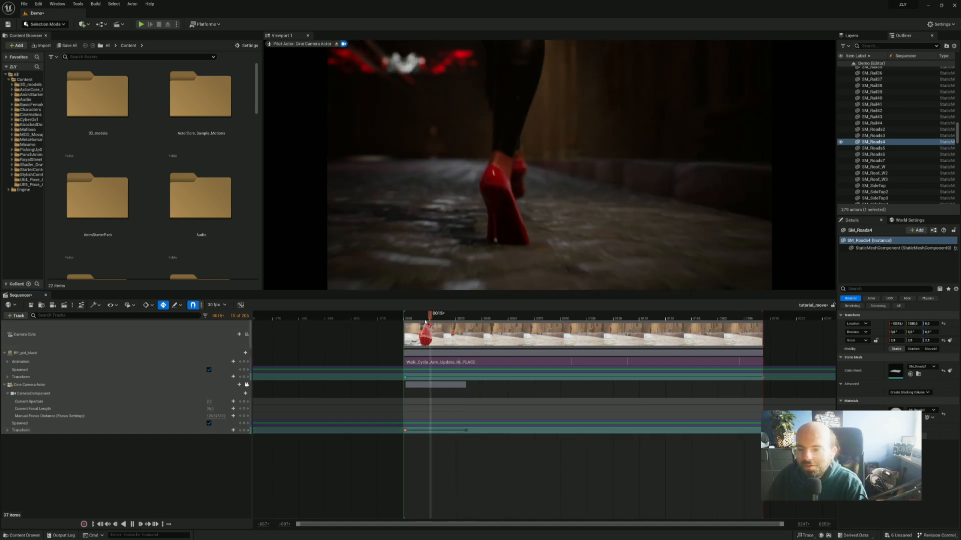
pyautogui.press('space')
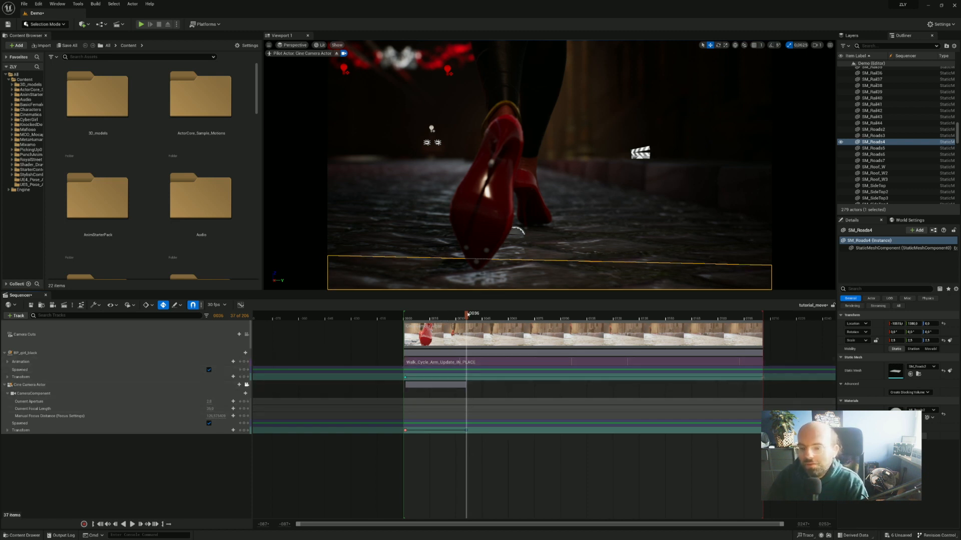
# Delete both of the Cine Camera's transform keys from the timeline.
pyautogui.moveTo(465, 323)
pyautogui.mouseDown()
pyautogui.moveTo(415, 331)
pyautogui.moveTo(459, 340)
pyautogui.mouseUp()
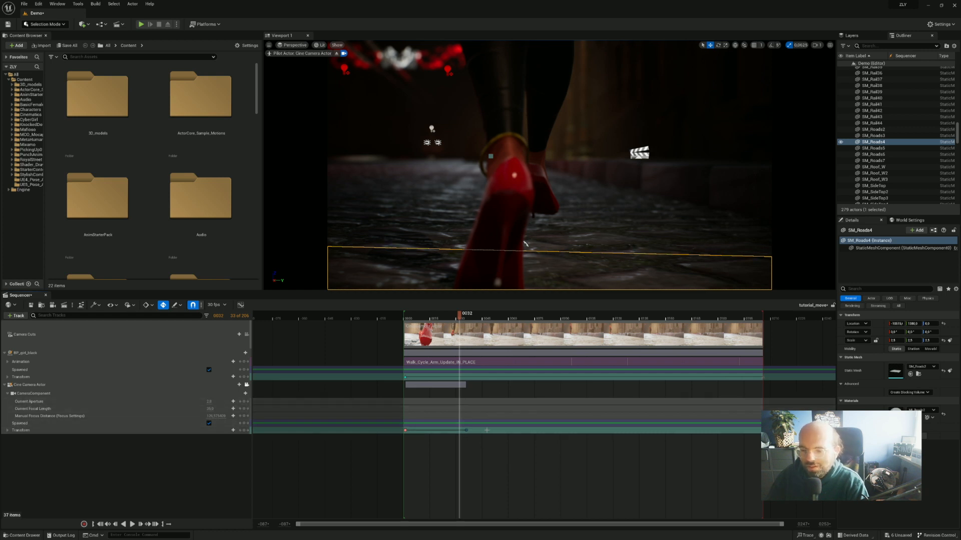
pyautogui.moveTo(479, 441); pyautogui.dragTo(395, 410)
pyautogui.press('Delete')
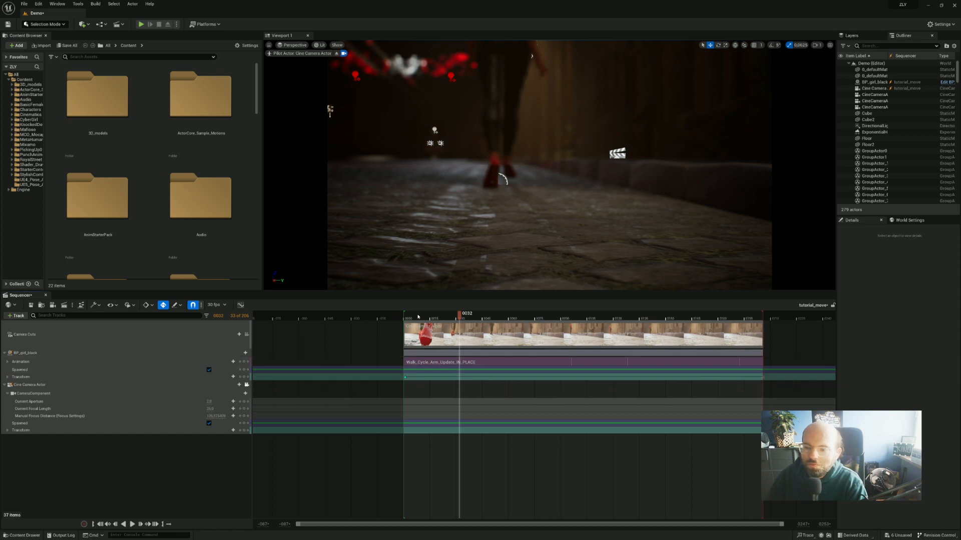
# Add an Attach track to the Cine Camera's CameraComponent at frame 2, binding it to the root bone of BP_girl_black.
pyautogui.click(406, 317)
pyautogui.moveTo(403, 328); pyautogui.dragTo(407, 329)
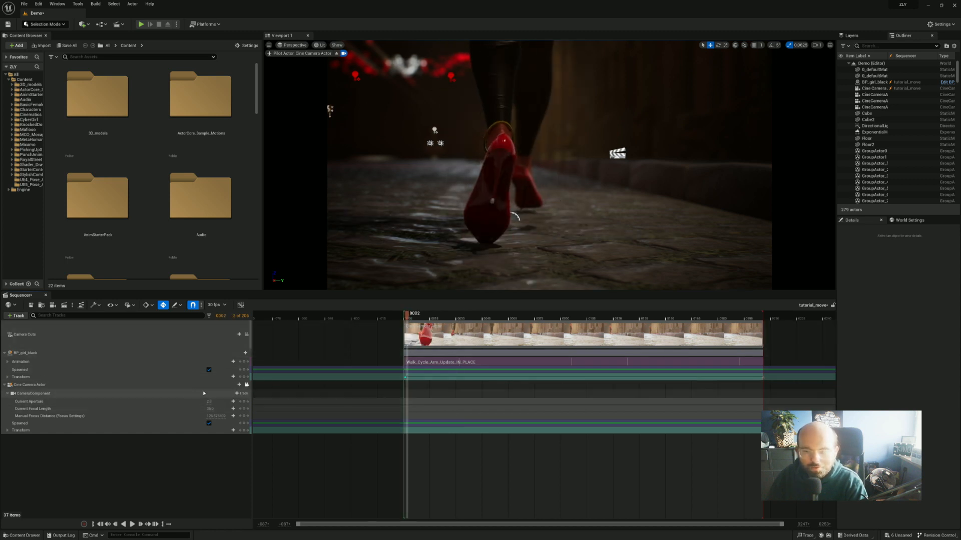
pyautogui.click(238, 395)
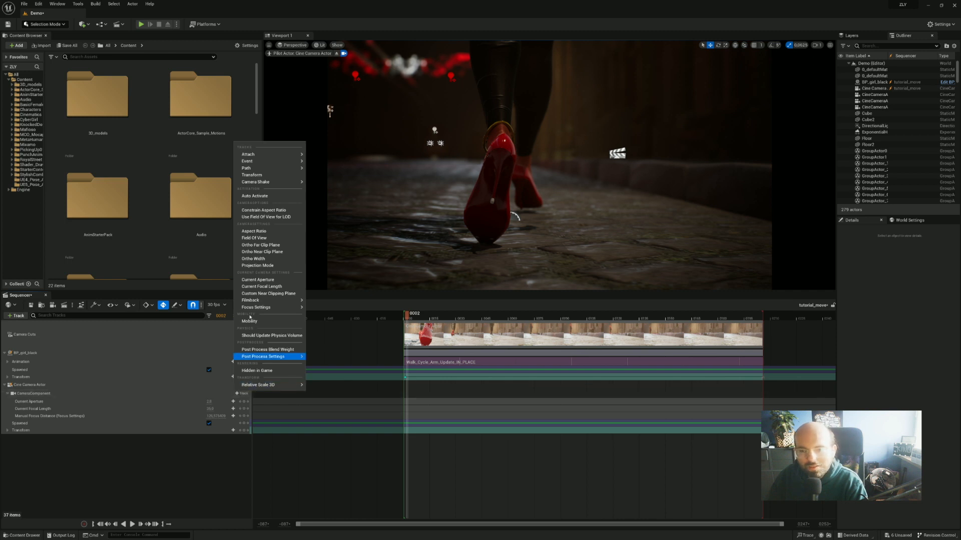
pyautogui.moveTo(275, 154)
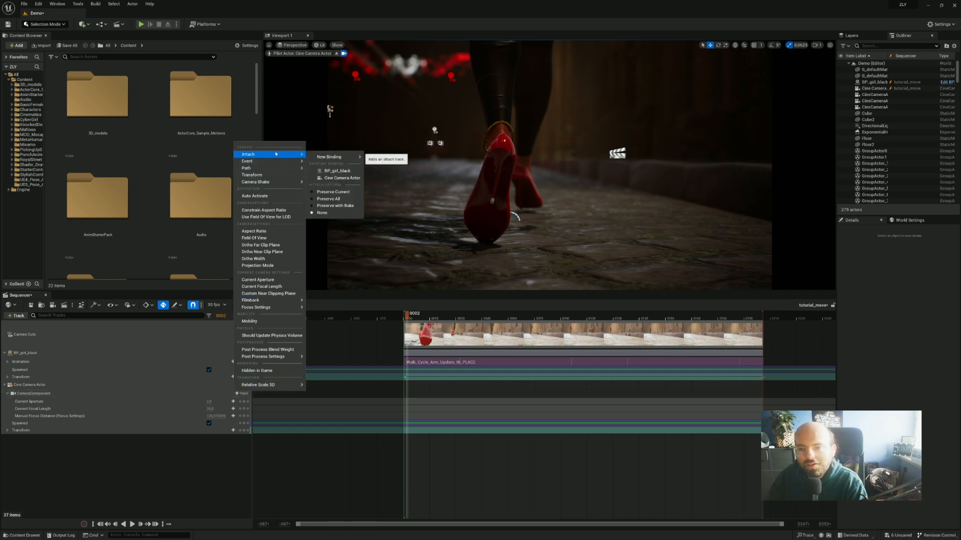
pyautogui.click(336, 171)
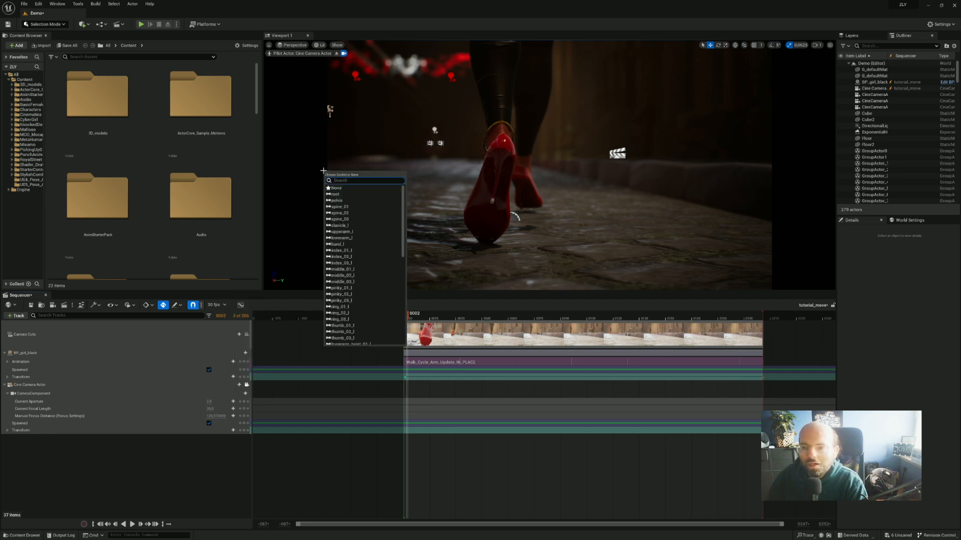
pyautogui.click(333, 195)
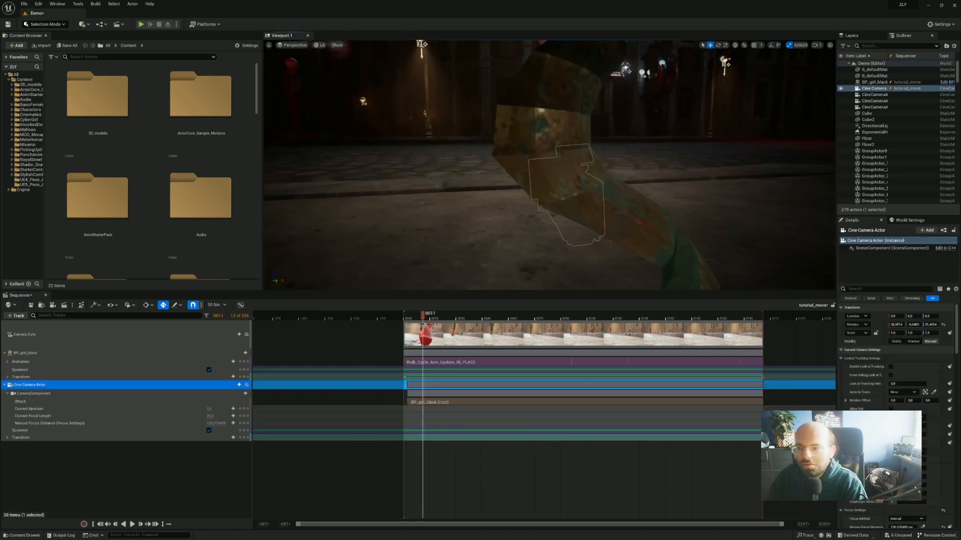
# Select the CameraComponent and move the attached camera back along the street behind the character.
pyautogui.moveTo(279, 54); pyautogui.dragTo(279, 54, button='right')
pyautogui.moveTo(446, 185); pyautogui.dragTo(490, 193, button='right')
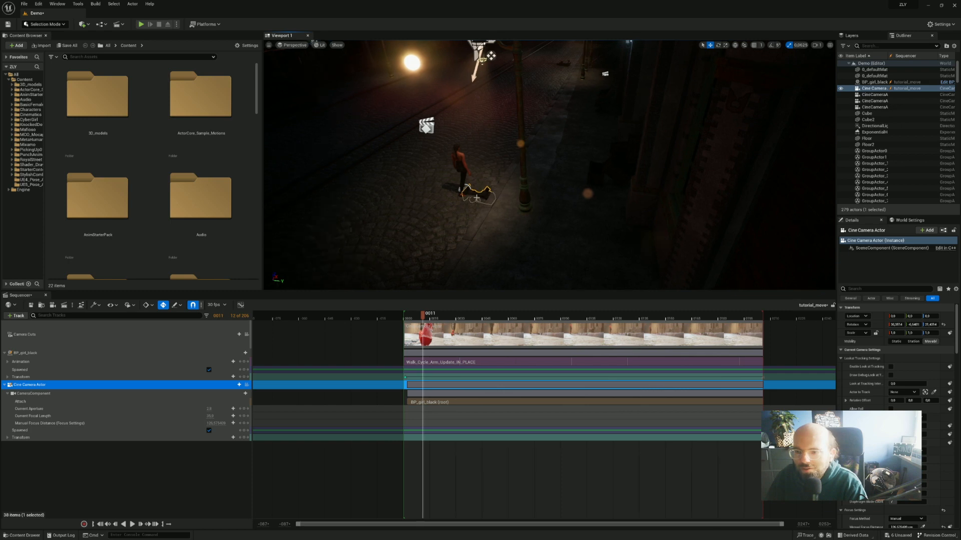
pyautogui.click(174, 393)
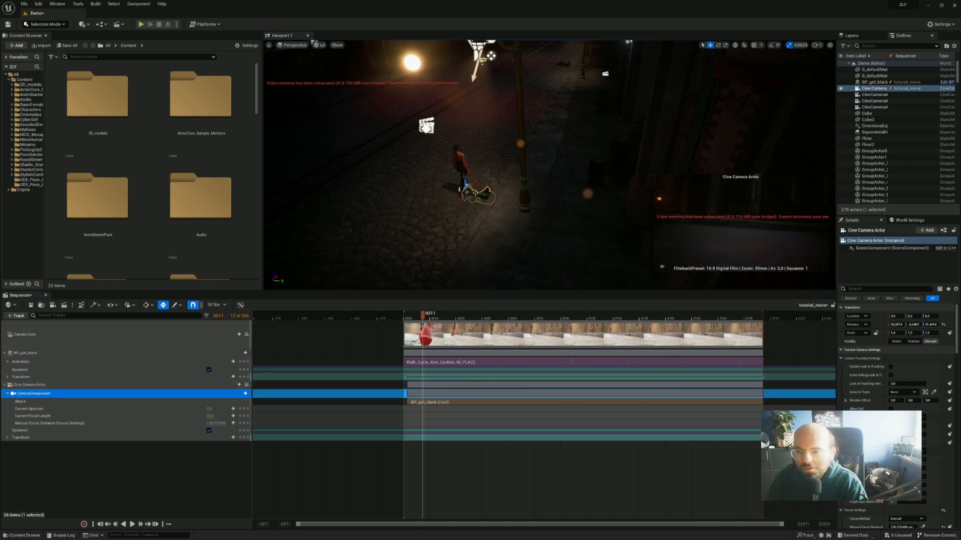
pyautogui.moveTo(473, 188); pyautogui.dragTo(442, 201)
pyautogui.press('w')
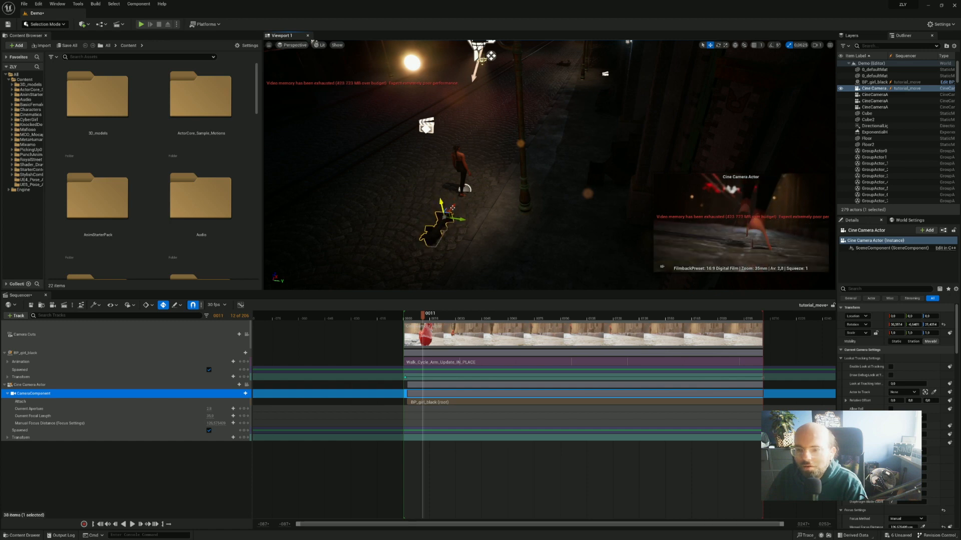
# Rotate the attached camera to straighten its view and adjust its distance to the character's feet.
pyautogui.press('e')
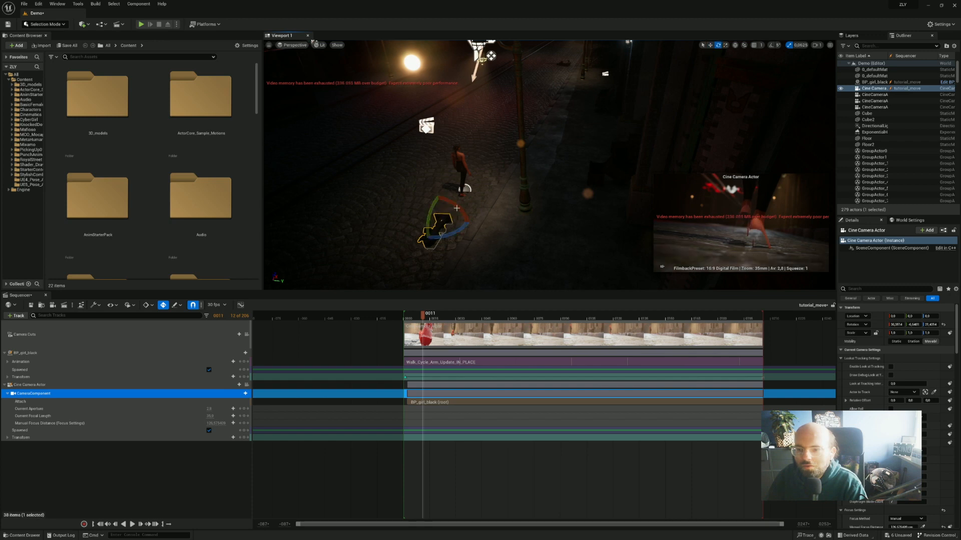
pyautogui.moveTo(438, 196); pyautogui.dragTo(439, 197)
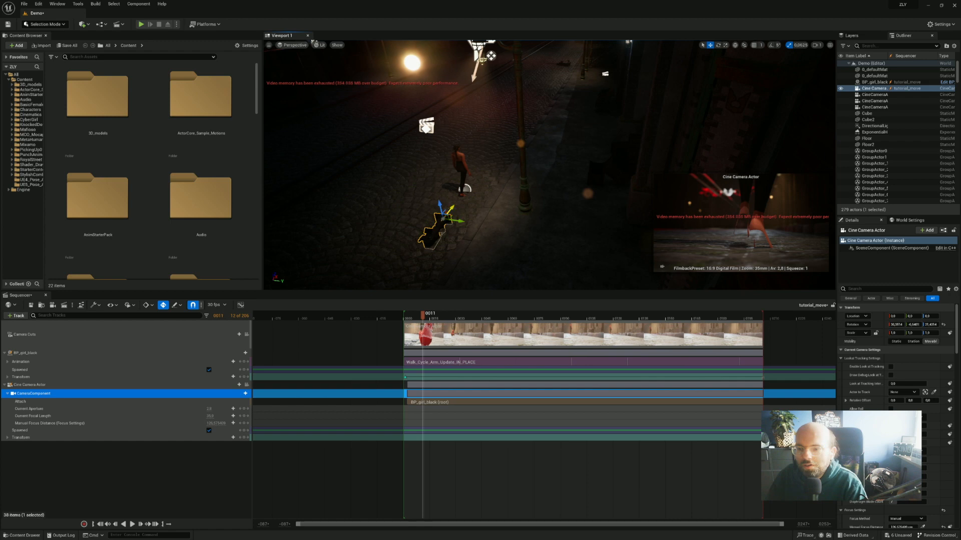
pyautogui.moveTo(451, 208)
pyautogui.mouseDown()
pyautogui.moveTo(448, 215)
pyautogui.moveTo(454, 209)
pyautogui.mouseUp()
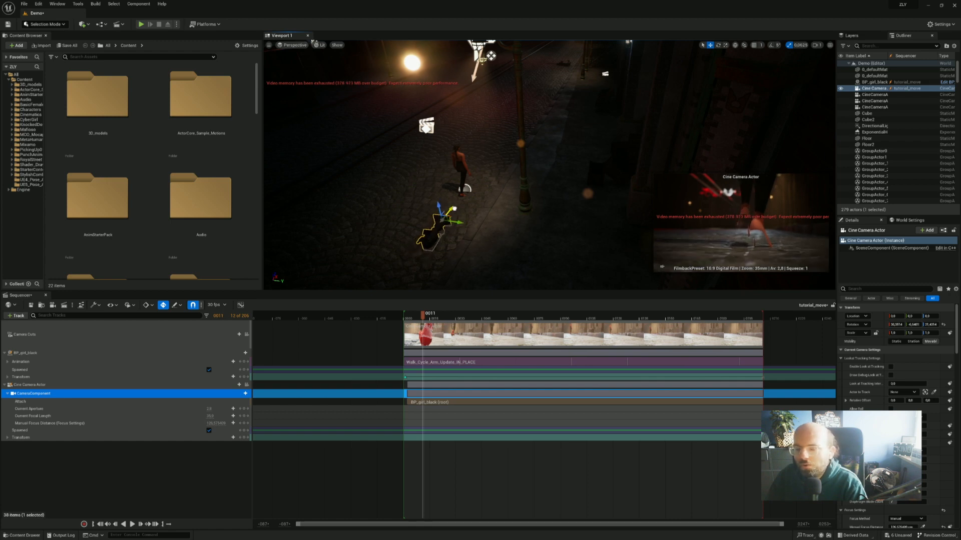
# Extend the BP_girl_black attach section back to the start of the sequence and scrub the opening frames.
pyautogui.click(406, 402)
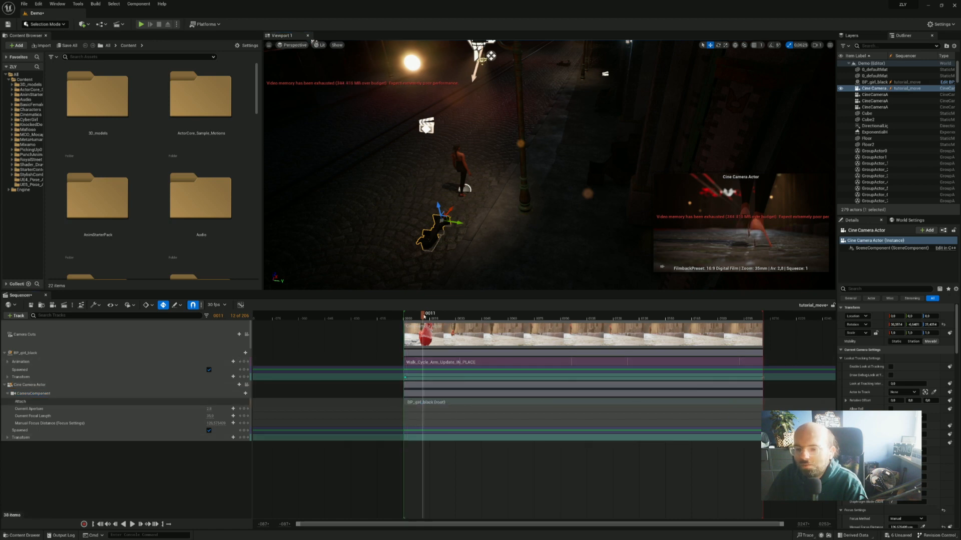
pyautogui.click(408, 315)
pyautogui.moveTo(408, 315); pyautogui.dragTo(428, 321)
# Play and scrub the sequence from above to check that the attached Cine Camera follows the character.
pyautogui.moveTo(453, 227); pyautogui.dragTo(456, 278, button='right')
pyautogui.press('w')
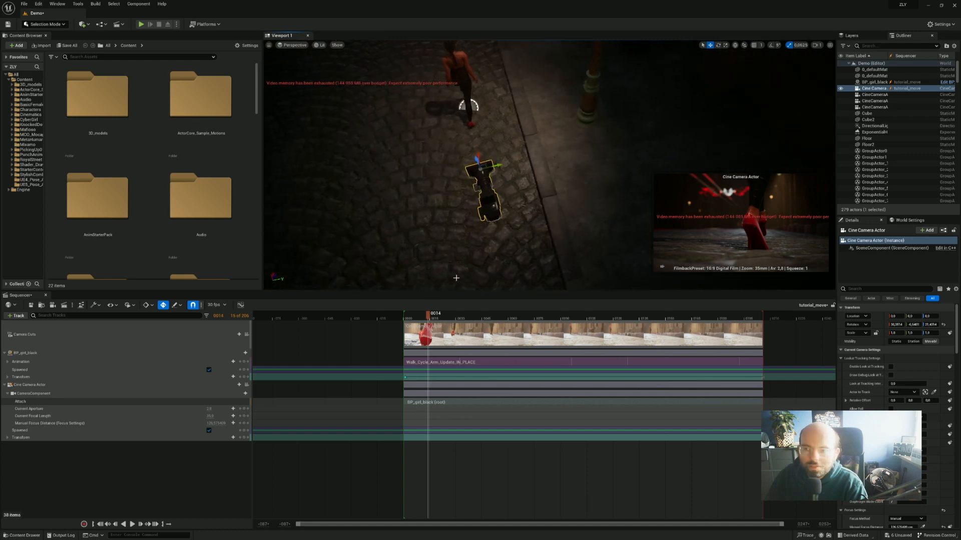
pyautogui.moveTo(477, 315); pyautogui.dragTo(406, 315)
pyautogui.press('space')
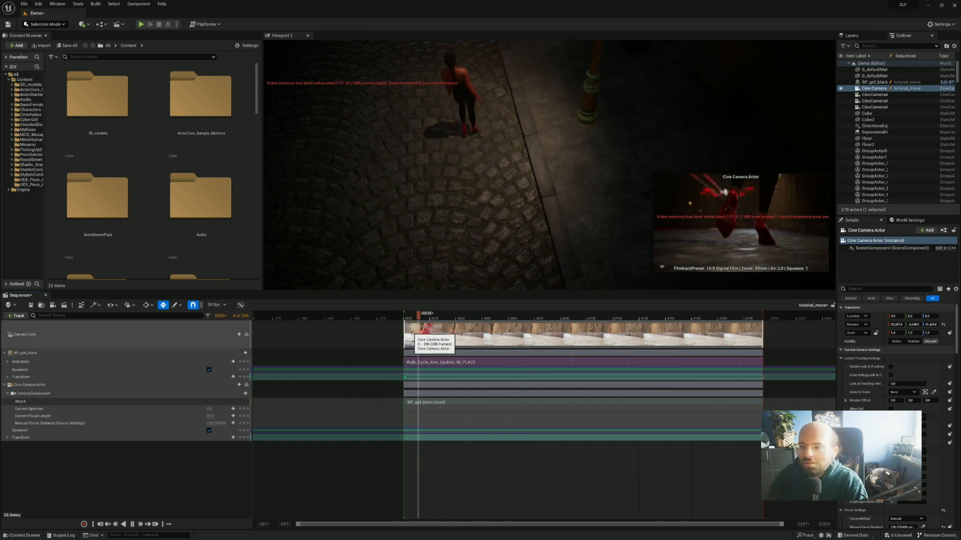
pyautogui.press('space')
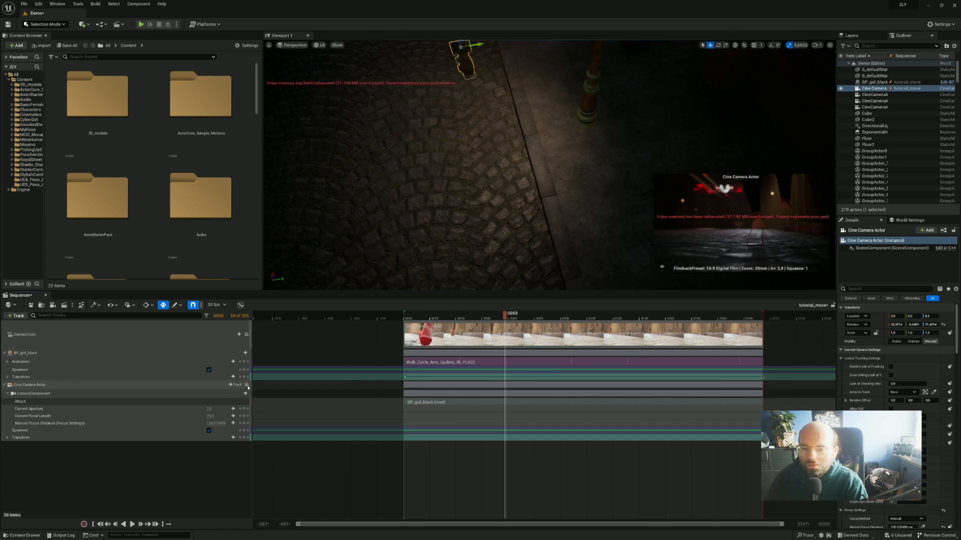
pyautogui.moveTo(505, 315); pyautogui.dragTo(475, 316)
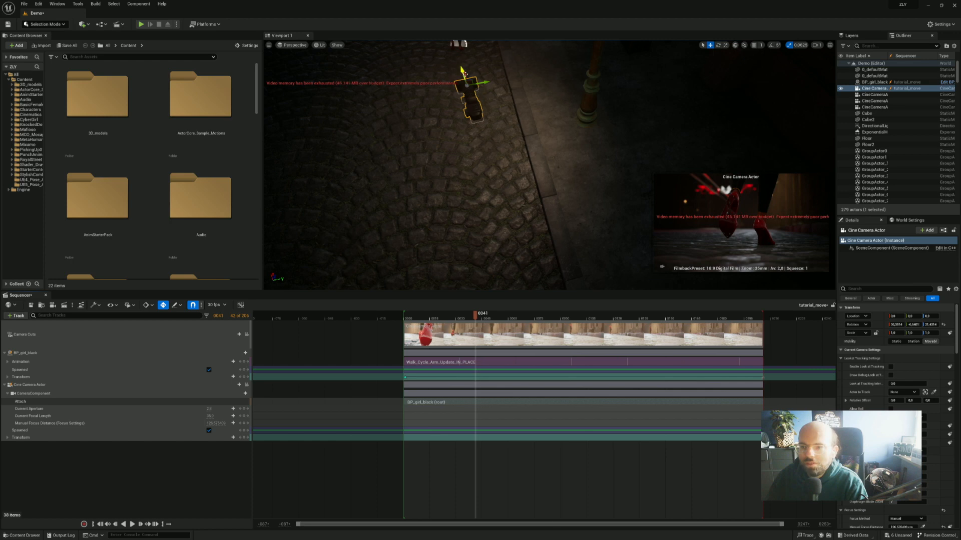
# Move the Cine Camera back from the character's feet and play the sequence from the start through its view.
pyautogui.moveTo(462, 70); pyautogui.dragTo(464, 83)
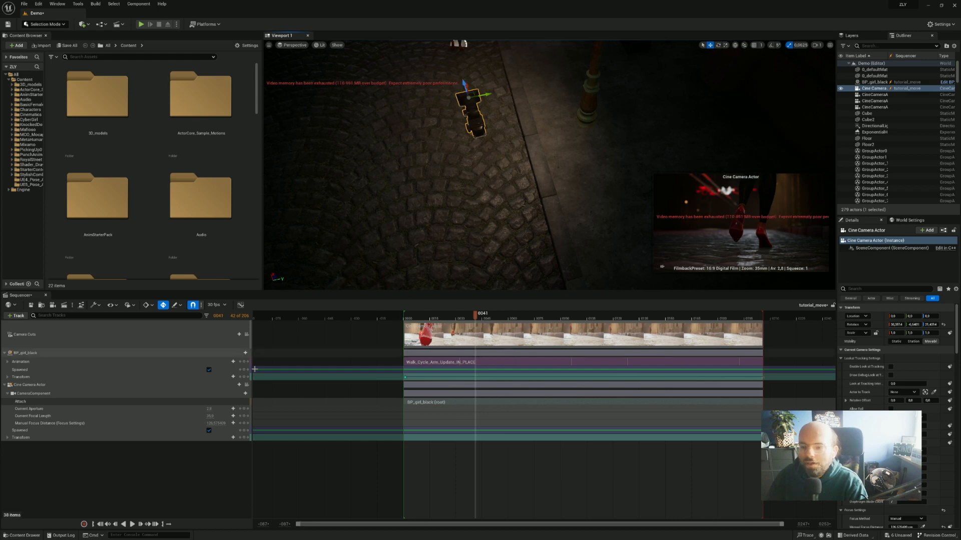
pyautogui.click(247, 385)
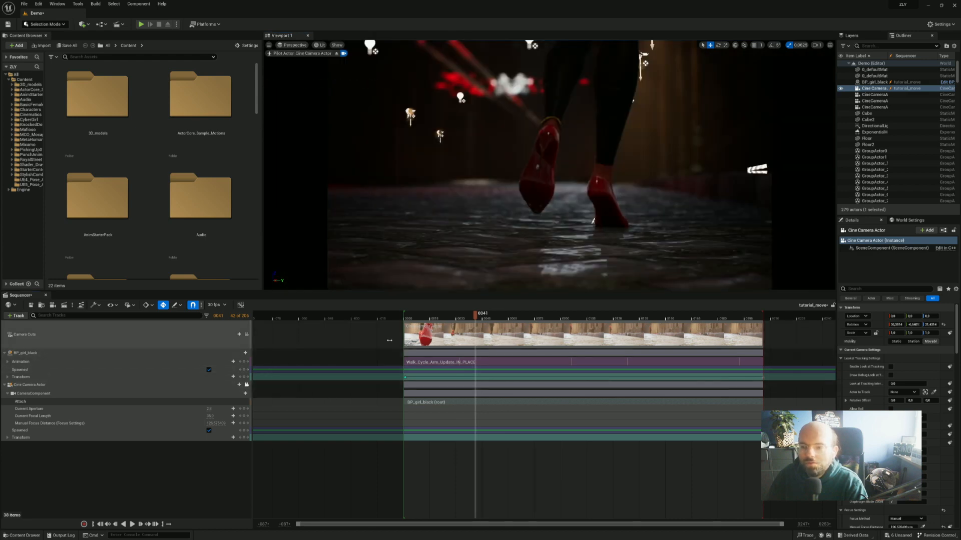
pyautogui.click(408, 315)
pyautogui.press('space')
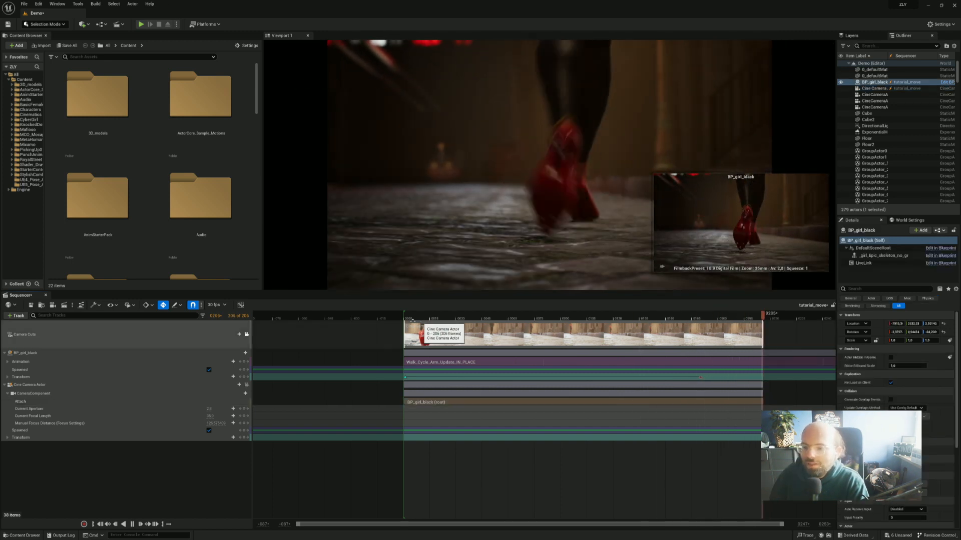
pyautogui.press('space')
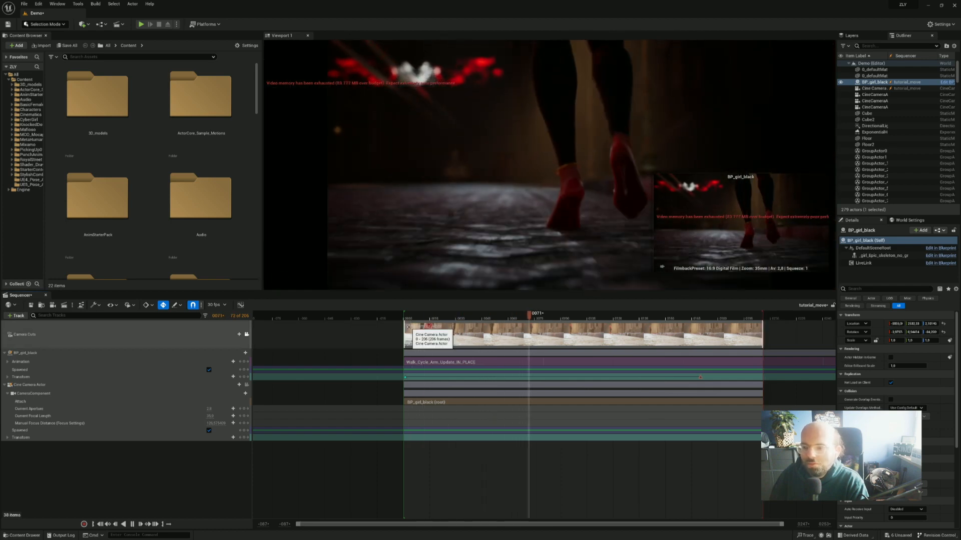
pyautogui.press('space')
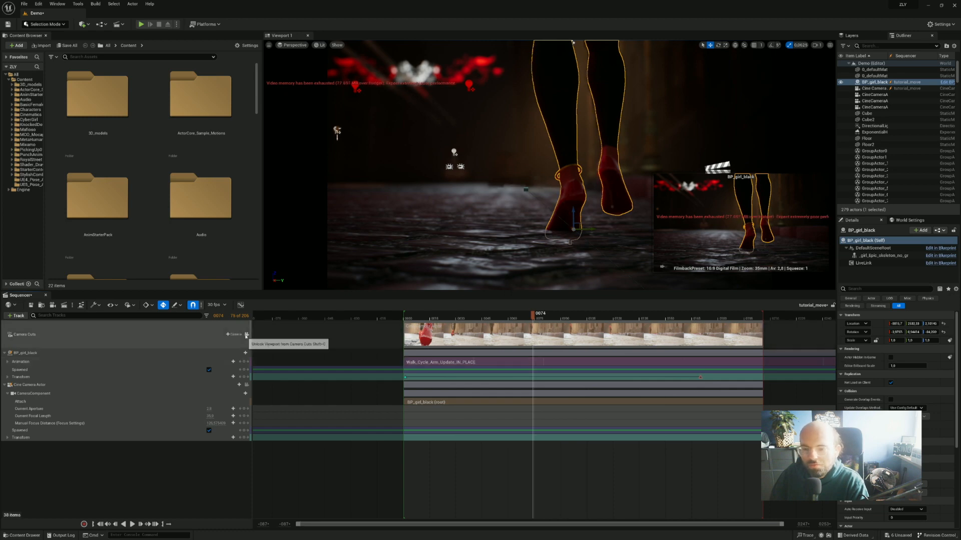
# Unlock the viewport from the camera cuts and select the Cine Camera Actor behind the character, viewed from above the street.
pyautogui.click(247, 335)
pyautogui.press('s')
pyautogui.moveTo(403, 254); pyautogui.dragTo(449, 286, button='right')
pyautogui.press('s')
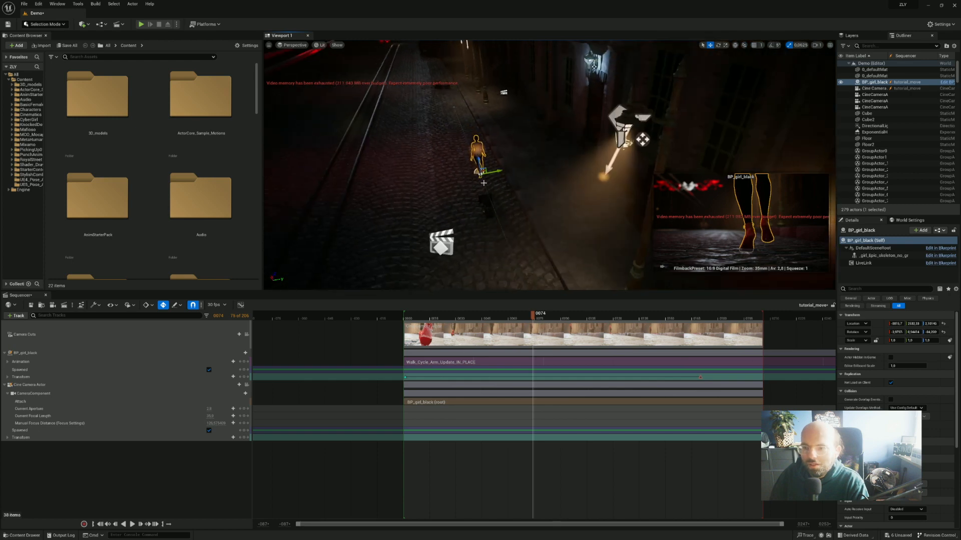
pyautogui.click(487, 208)
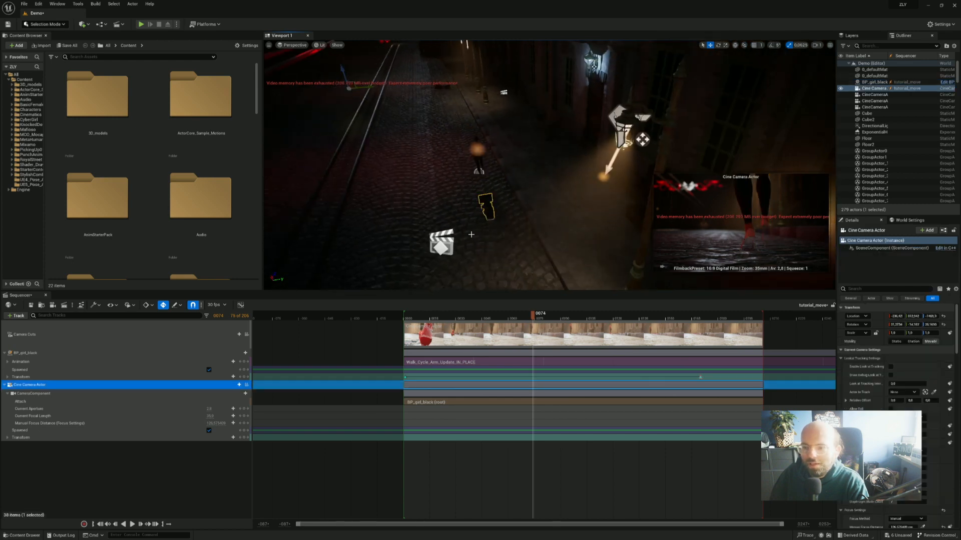
pyautogui.press('w')
pyautogui.moveTo(471, 234); pyautogui.dragTo(438, 292, button='right')
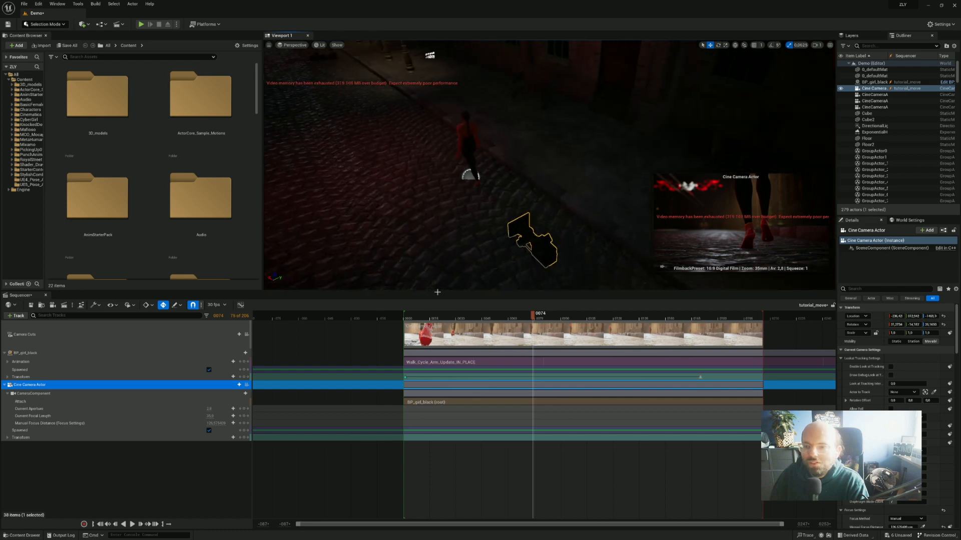
# Play the sequence from its opening frames and scrub onward to check the camera's movement behind the character from outside.
pyautogui.click(417, 315)
pyautogui.press('space')
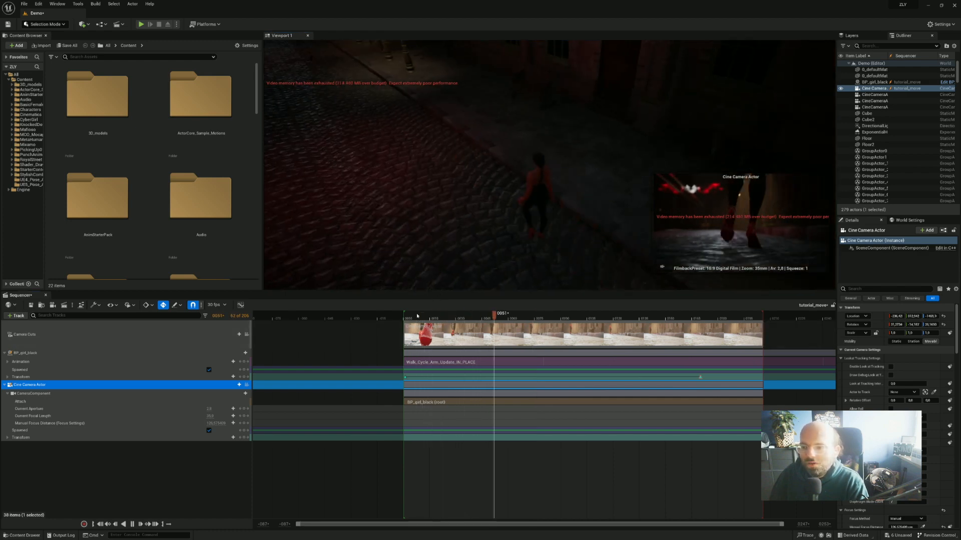
pyautogui.press('space')
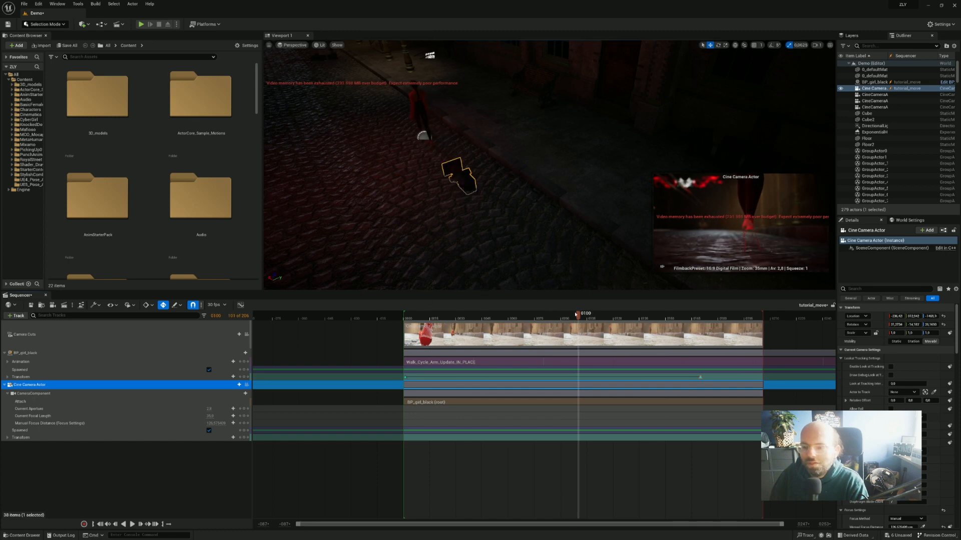
pyautogui.moveTo(573, 315); pyautogui.dragTo(645, 318)
pyautogui.moveTo(563, 332); pyautogui.dragTo(546, 320)
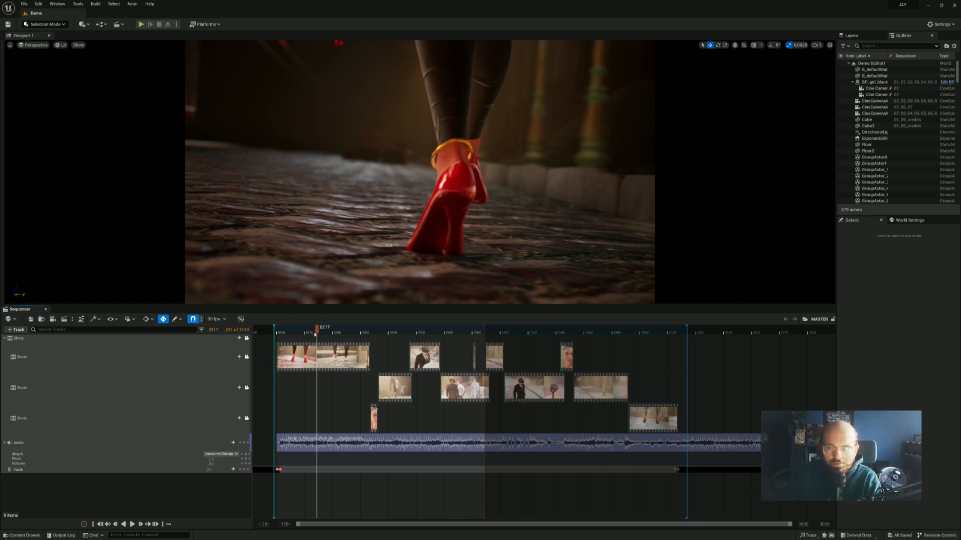
# Scrub the opening shots of the MASTER sequence to examine the finished close-ups of the walking feet.
pyautogui.moveTo(314, 335)
pyautogui.mouseDown()
pyautogui.moveTo(324, 336)
pyautogui.moveTo(316, 338)
pyautogui.mouseUp()
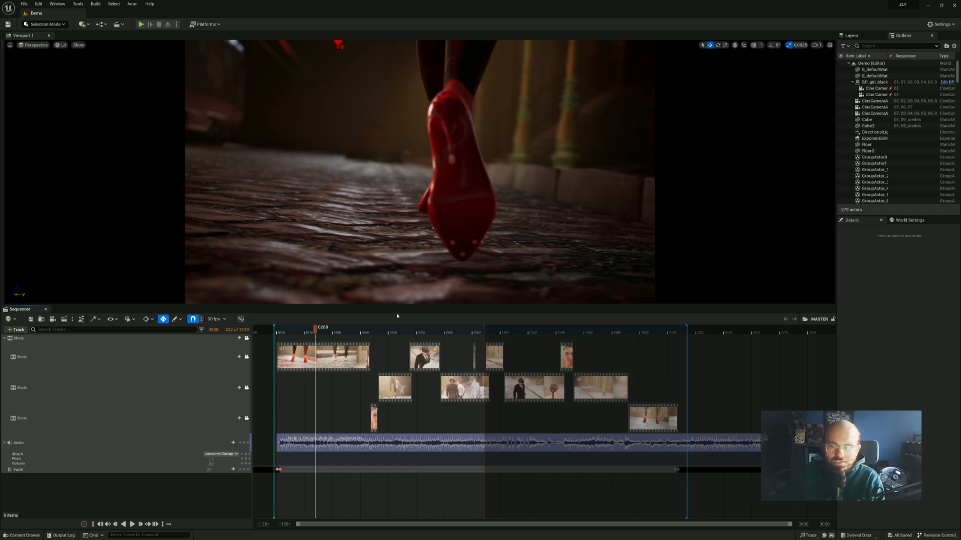
pyautogui.moveTo(366, 337); pyautogui.dragTo(336, 336)
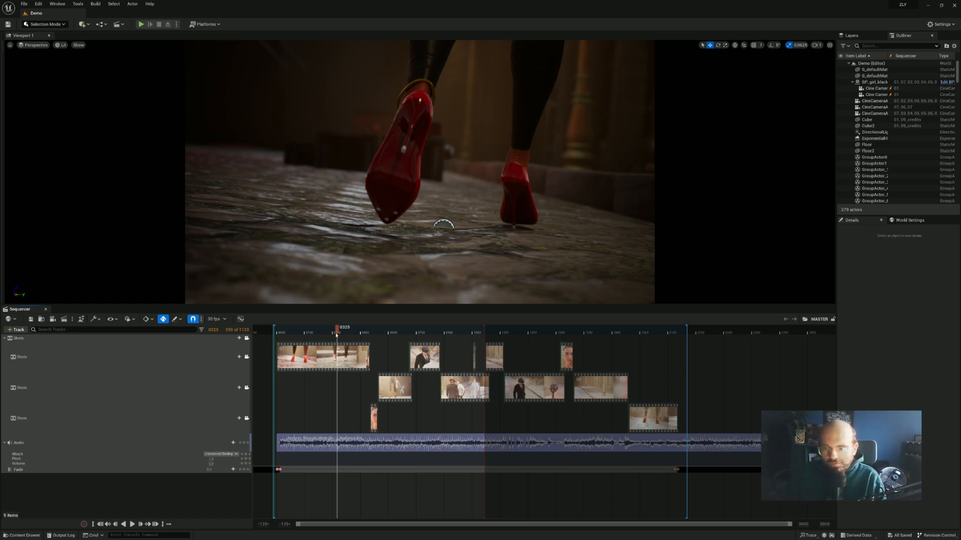
pyautogui.moveTo(328, 331); pyautogui.dragTo(327, 329)
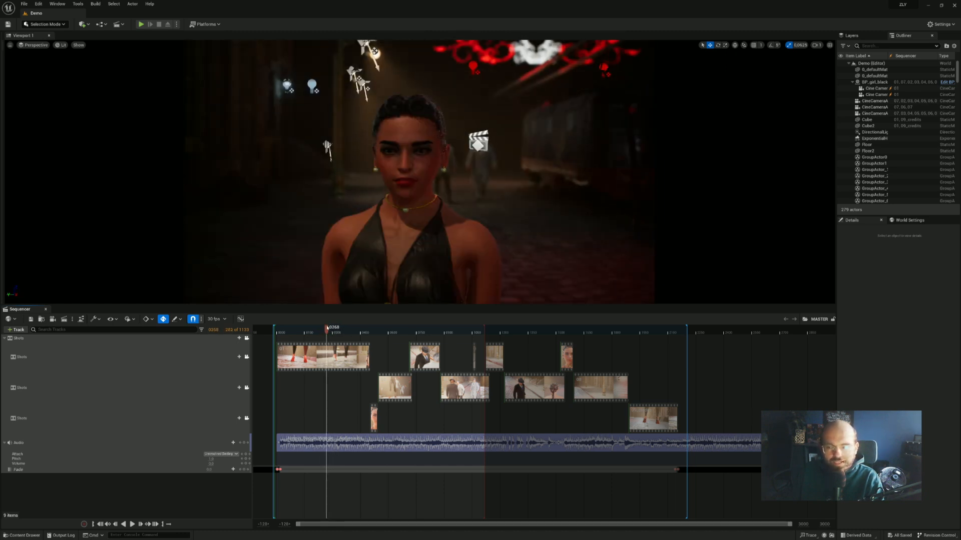